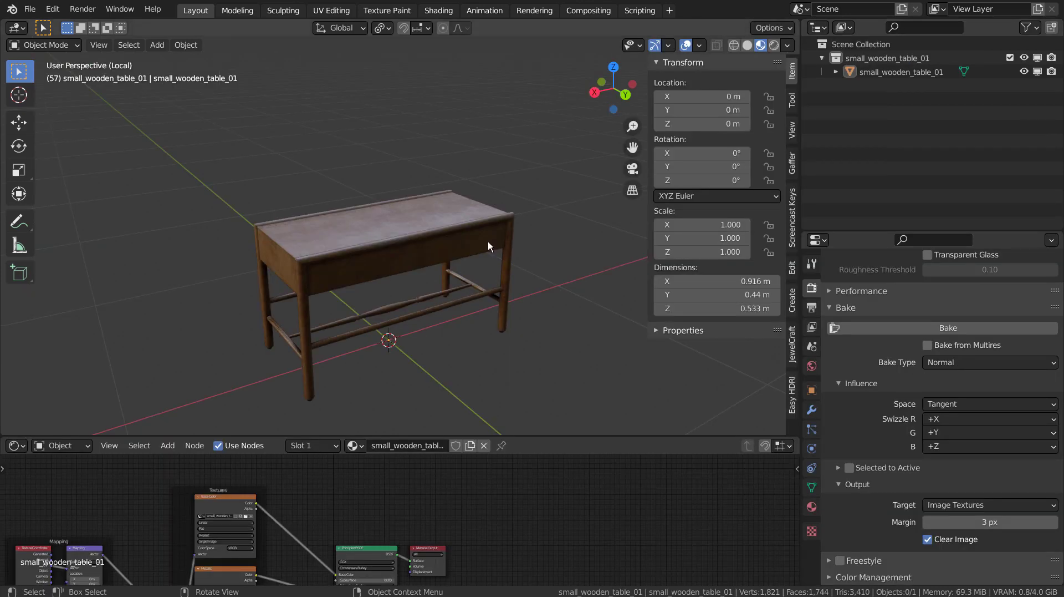
- Copy the wooden table and paste it into the empty camera scene
{"action": "left_click", "coordinate": [484, 246]}
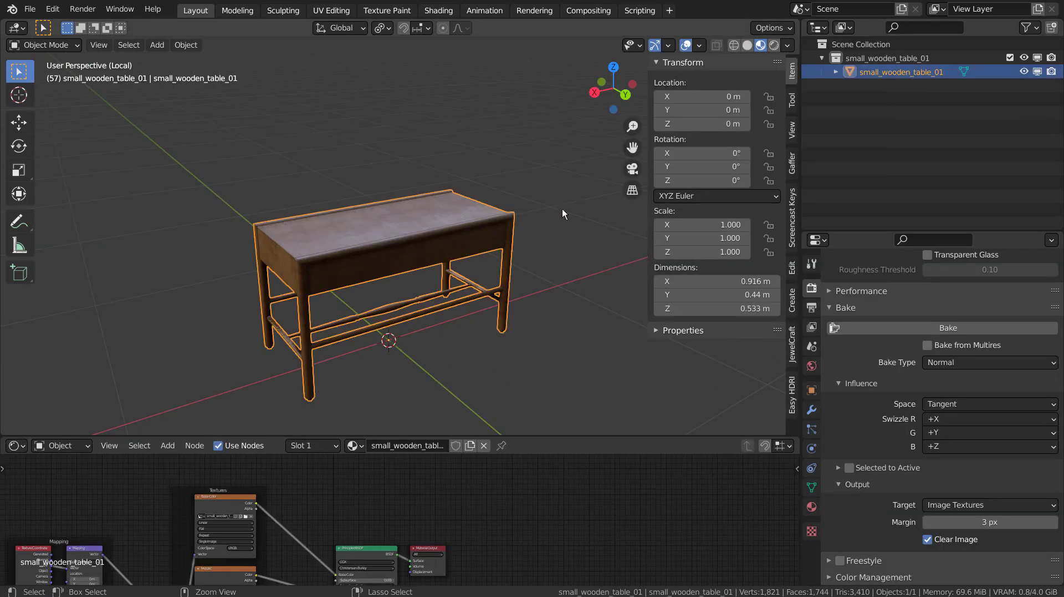
{"action": "key", "text": "ctrl+c"}
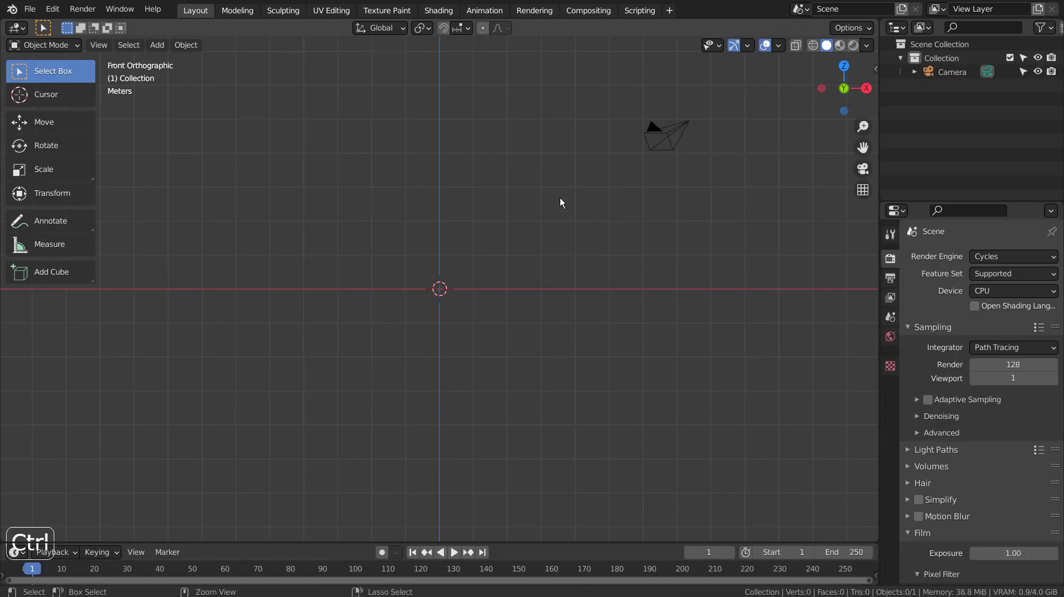
{"action": "key", "text": "ctrl+v"}
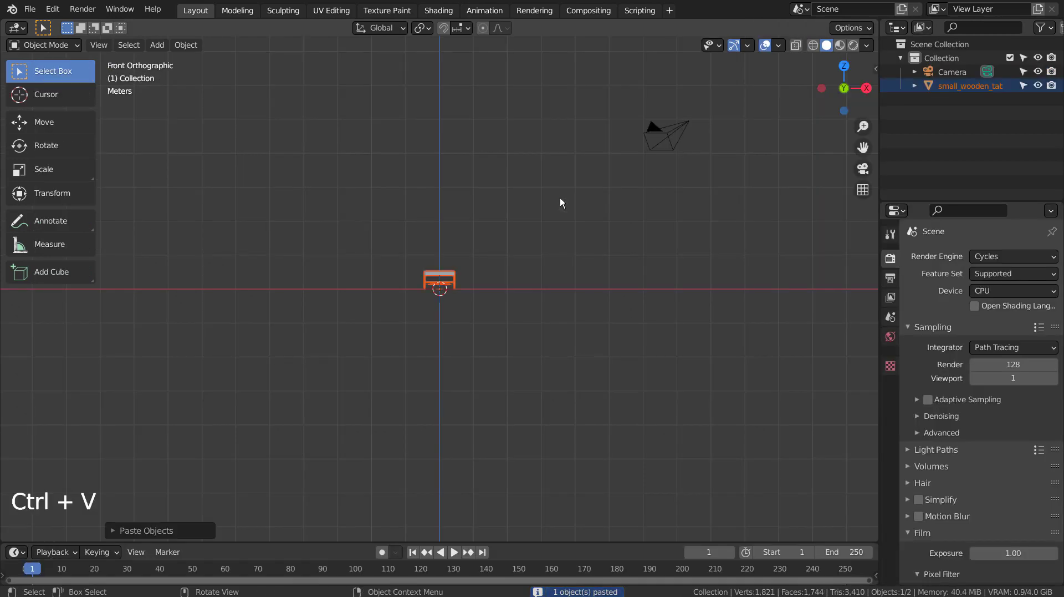
{"action": "key", "text": "alt"}
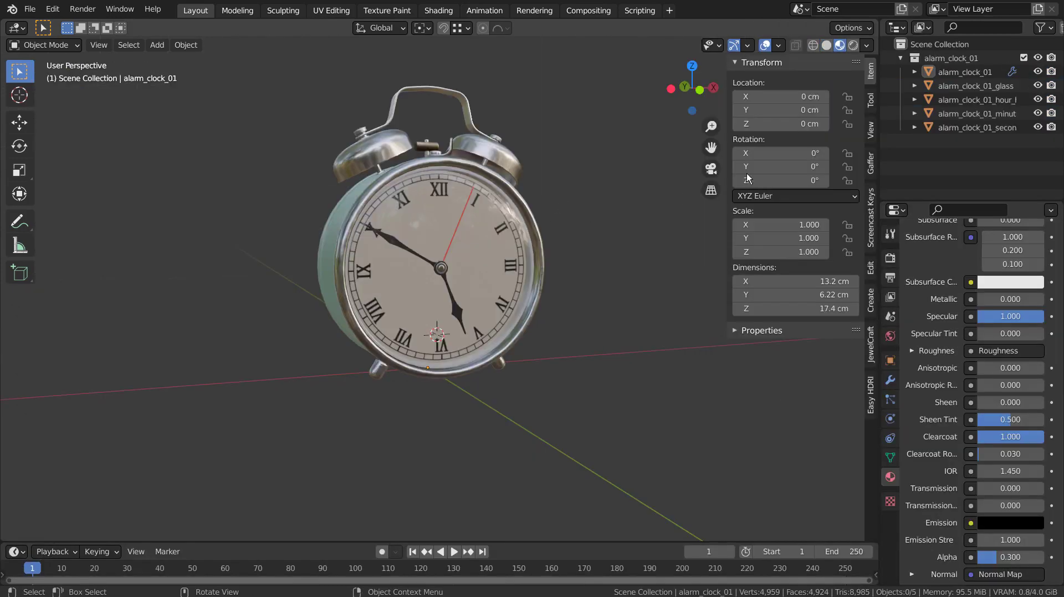
- Join the five alarm_clock_01 parts into one object and paste it beside the table
{"action": "left_click", "coordinate": [967, 73]}
{"action": "left_click", "coordinate": [968, 128], "text": "shift"}
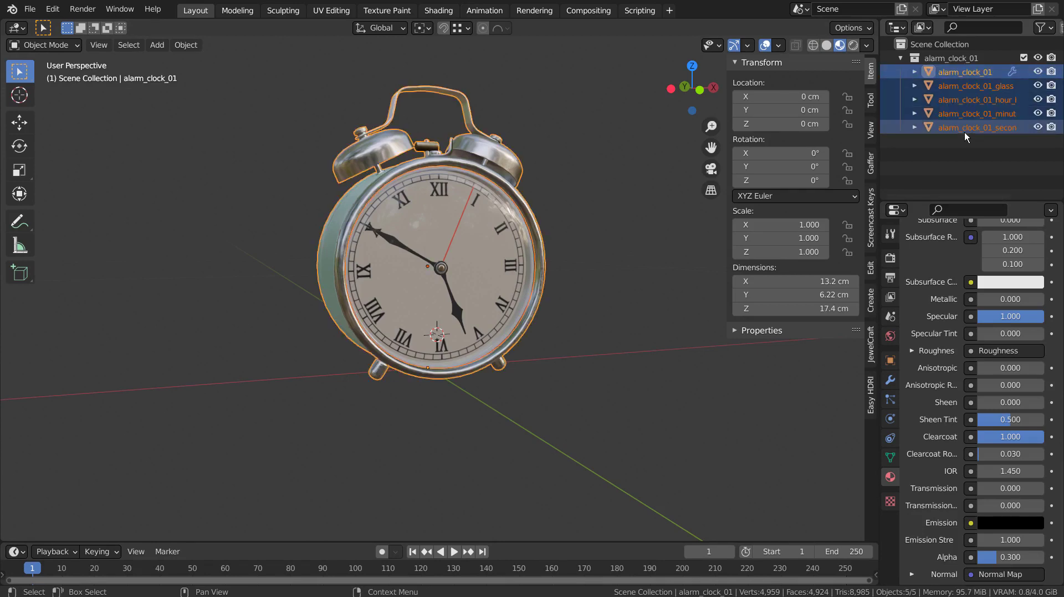
{"action": "key", "text": "ctrl+j"}
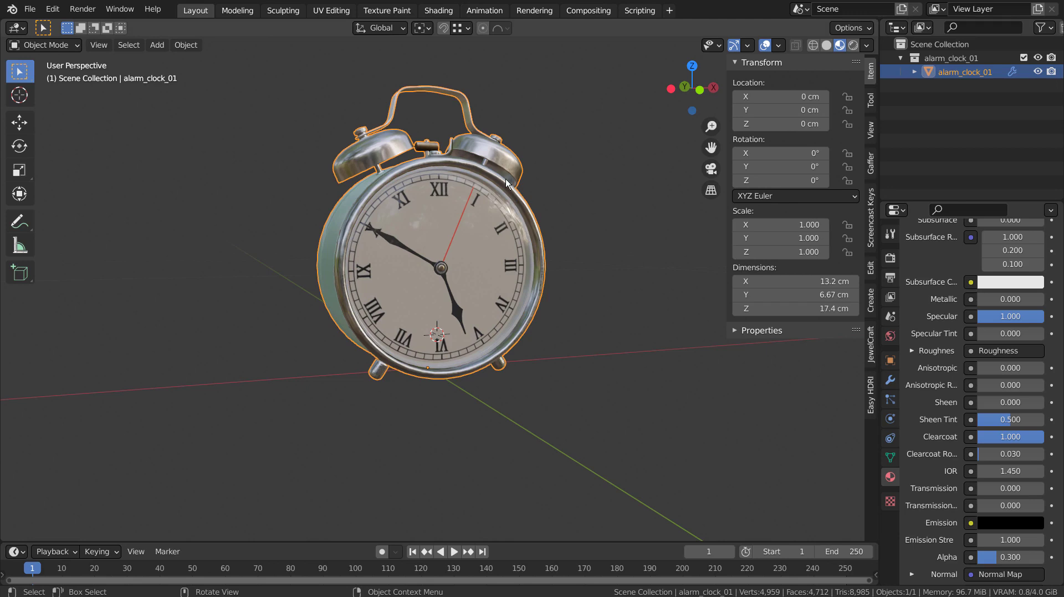
{"action": "key", "text": "ctrl+c"}
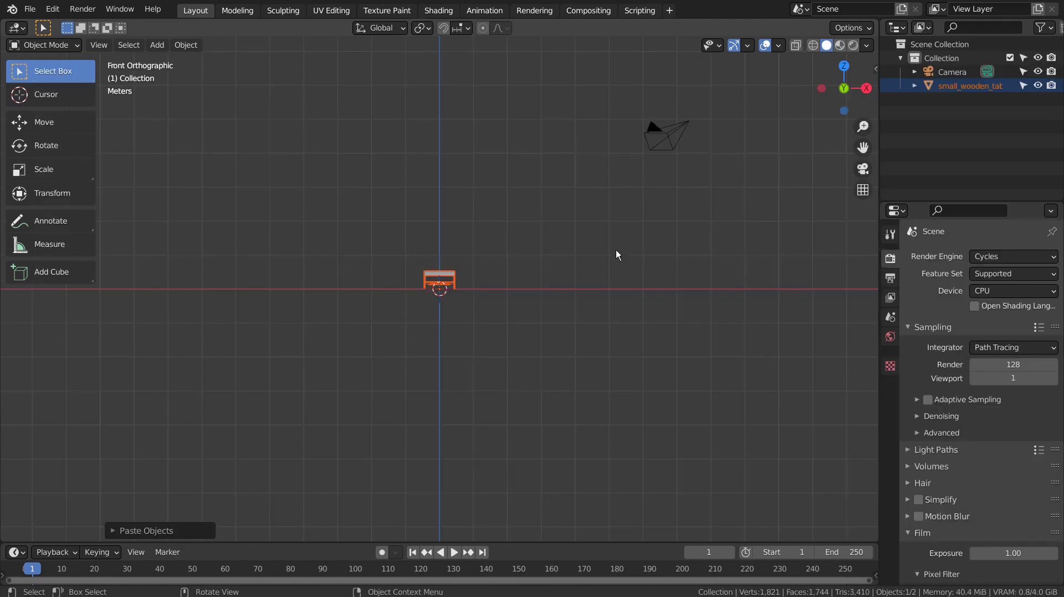
{"action": "key", "text": "ctrl+v"}
- Move the alarm clock over onto the wooden table's top
{"action": "scroll", "coordinate": [579, 338], "scroll_direction": "up", "scroll_amount": 10}
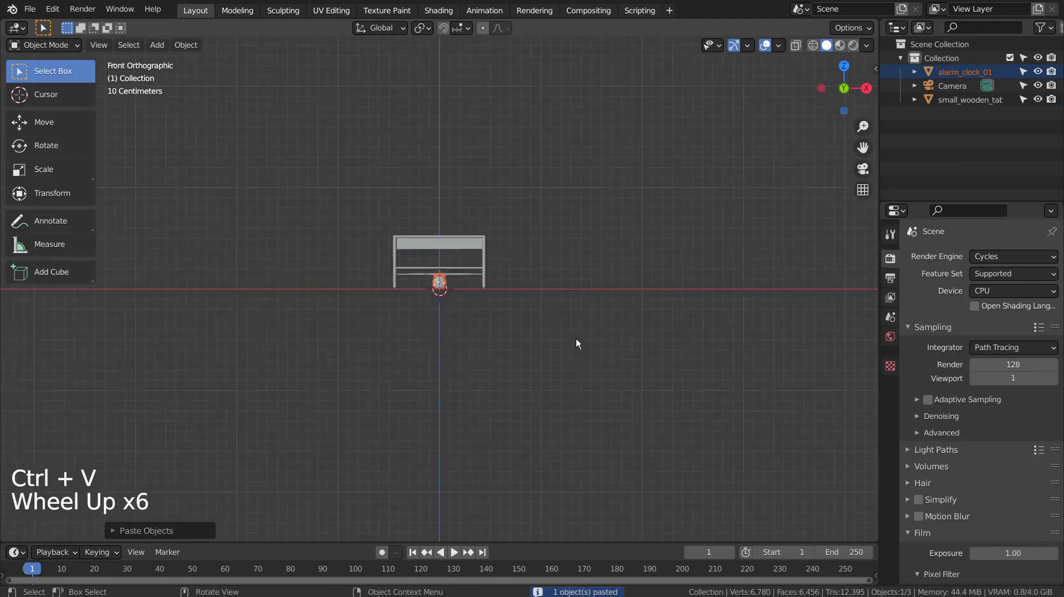
{"action": "key", "text": "g"}
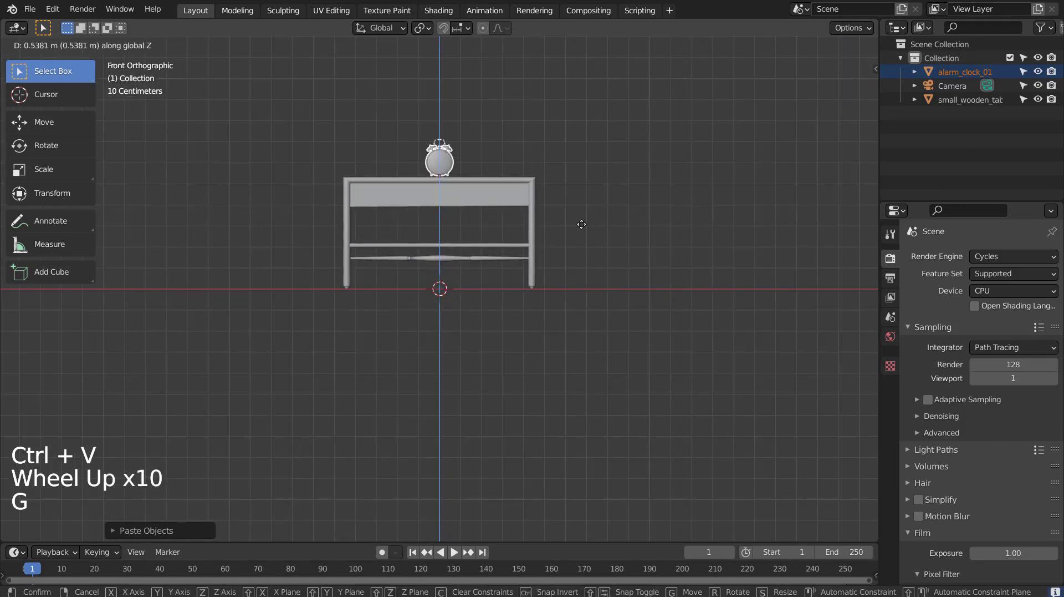
{"action": "left_click", "coordinate": [581, 228]}
{"action": "middle_click_drag", "start_coordinate": [594, 190], "coordinate": [604, 283], "text": "shift"}
{"action": "scroll", "coordinate": [608, 275], "scroll_direction": "up", "scroll_amount": 6}
- From the front view, lower the clock along Z until its feet meet the tabletop
{"action": "key", "text": "KP_1"}
{"action": "scroll", "coordinate": [605, 284], "scroll_direction": "up", "scroll_amount": 4}
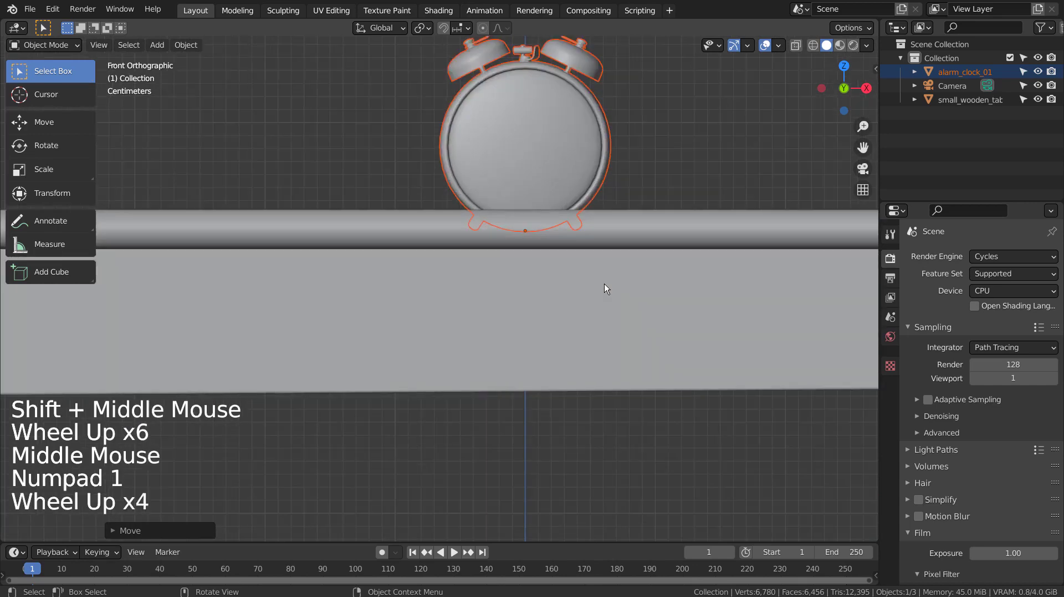
{"action": "key", "text": "g"}
{"action": "key", "text": "z"}
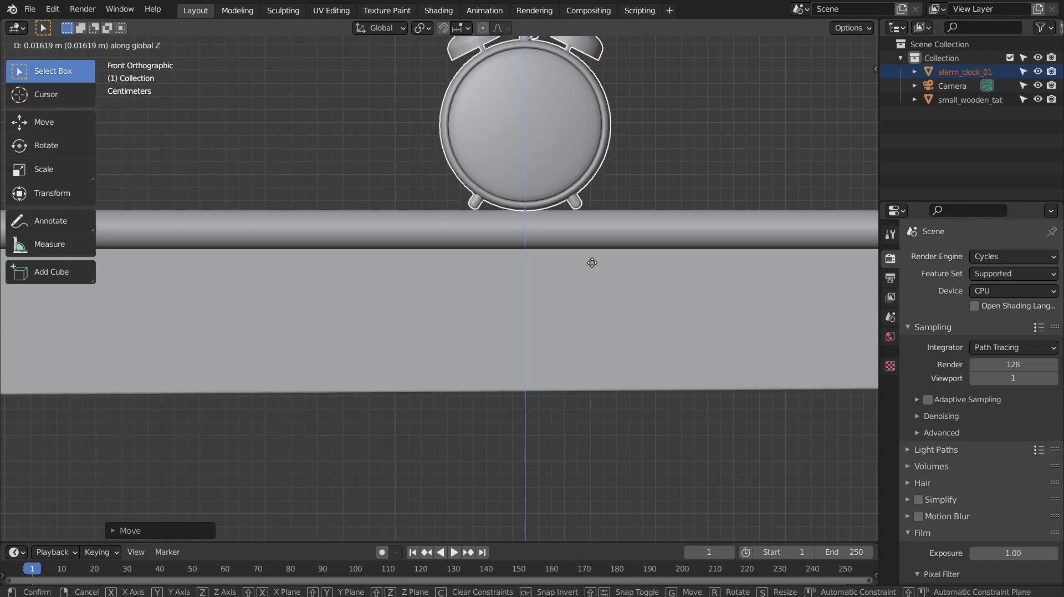
{"action": "left_click", "coordinate": [592, 264]}
{"action": "middle_click_drag", "start_coordinate": [592, 263], "coordinate": [668, 247]}
- Load the comfy_cafe_4k HDRI as world lighting through Easy HDRI's folder and world nodes
{"action": "scroll", "coordinate": [655, 217], "scroll_direction": "down", "scroll_amount": 4}
{"action": "left_click", "coordinate": [669, 247]}
{"action": "key", "text": "n"}
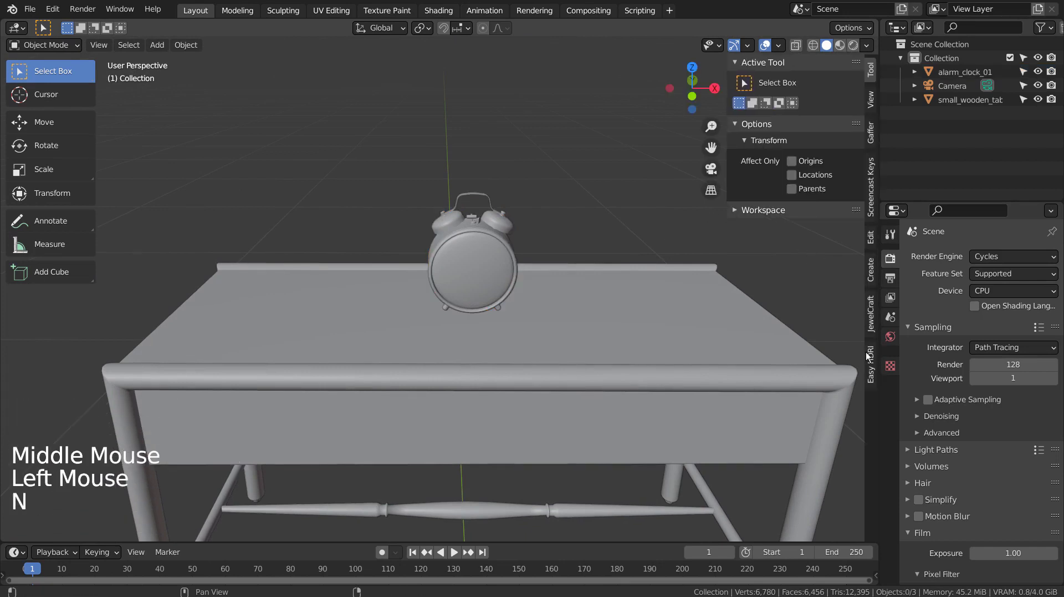
{"action": "left_click", "coordinate": [871, 364]}
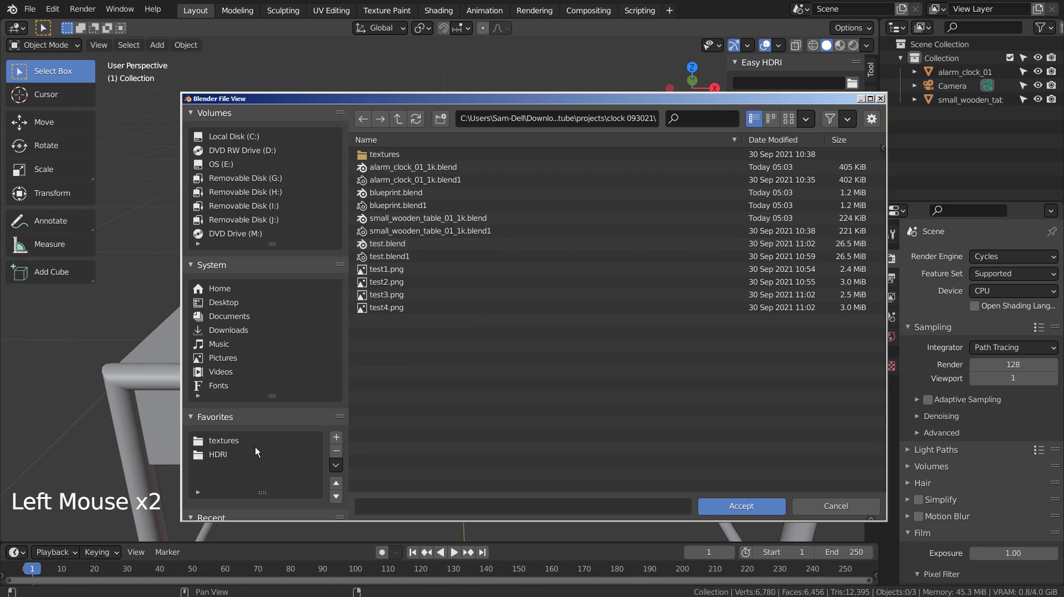
{"action": "left_click", "coordinate": [238, 451]}
{"action": "left_click", "coordinate": [767, 507]}
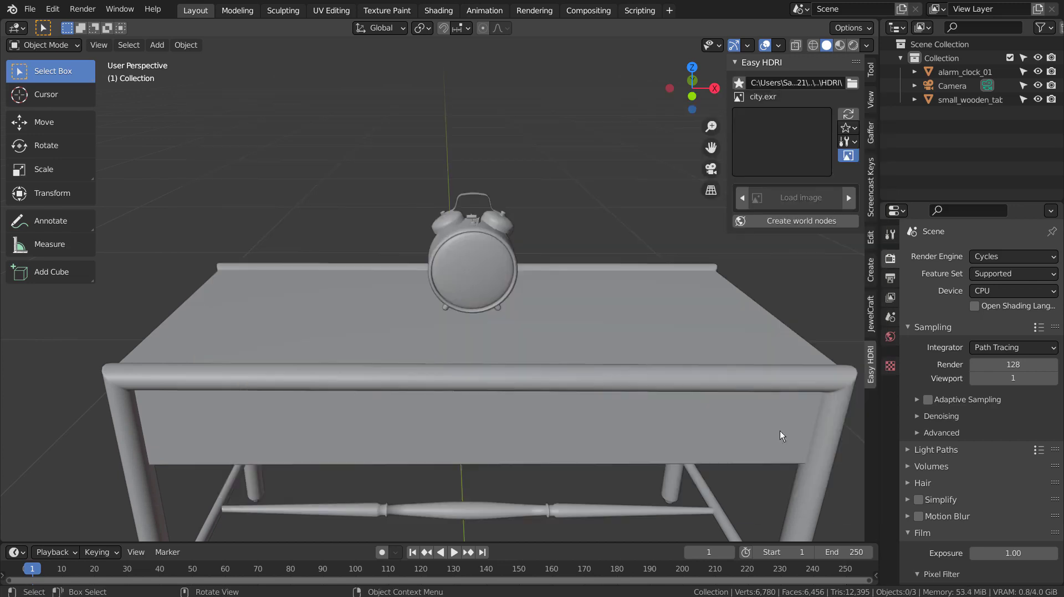
{"action": "left_click", "coordinate": [794, 220]}
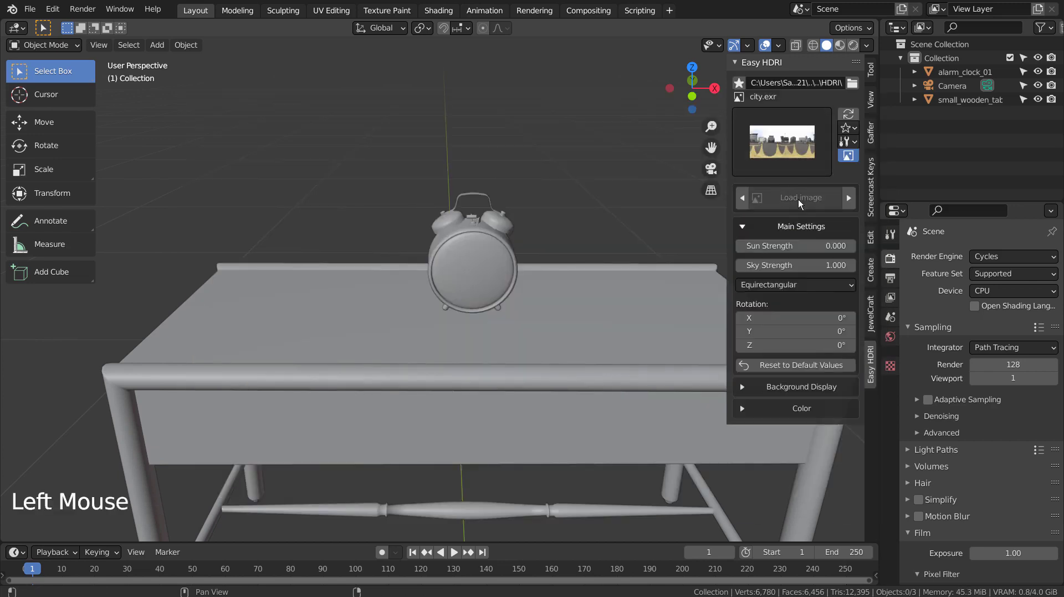
{"action": "left_click", "coordinate": [787, 145]}
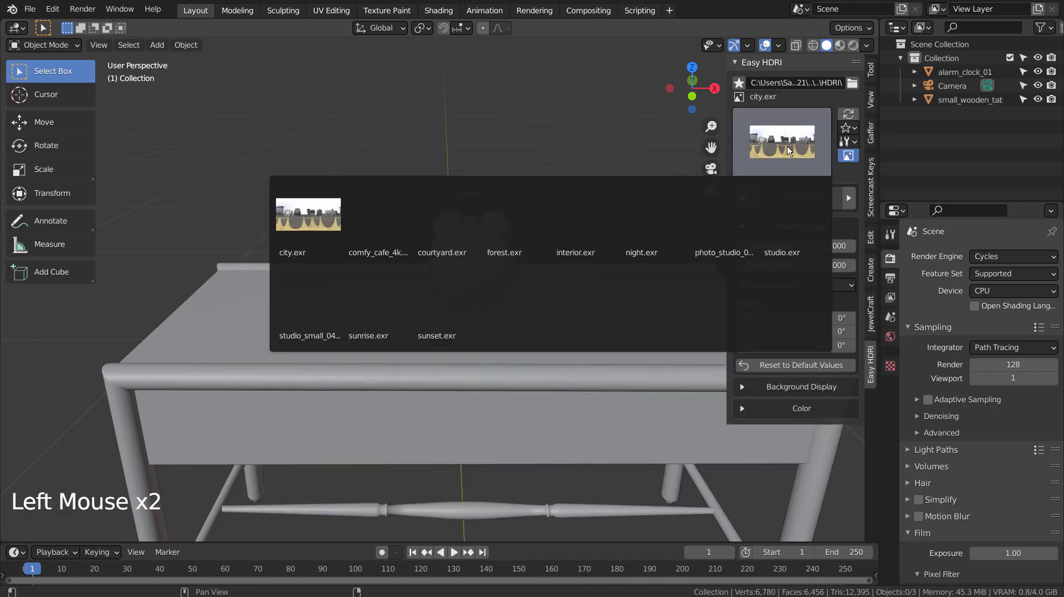
{"action": "left_click", "coordinate": [387, 221]}
- Set the HDRI Sun Strength to 0.5 and Rotation Z to 240°
{"action": "left_click", "coordinate": [787, 245]}
{"action": "key", "text": "BackSpace"}
{"action": "type", "text": "5"}
{"action": "key", "text": "Return"}
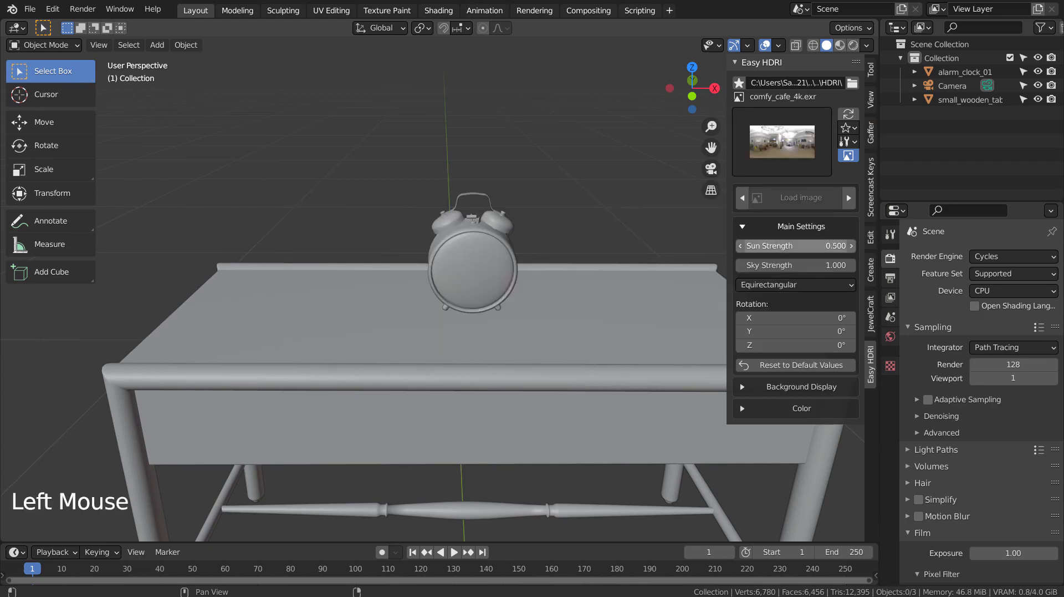
{"action": "left_click_drag", "start_coordinate": [793, 345], "coordinate": [832, 345]}
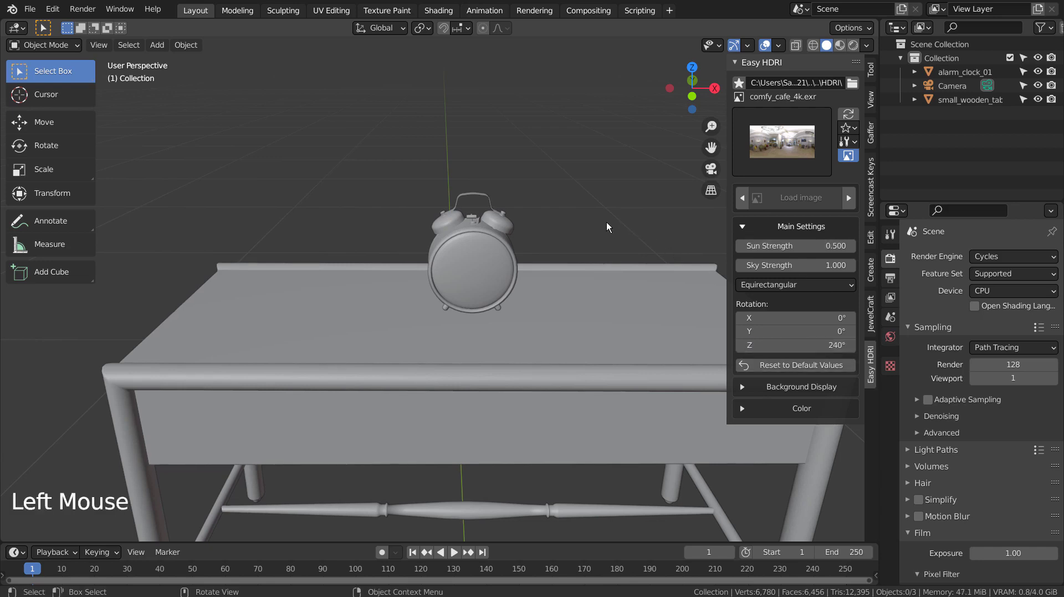
{"action": "key", "text": "n"}
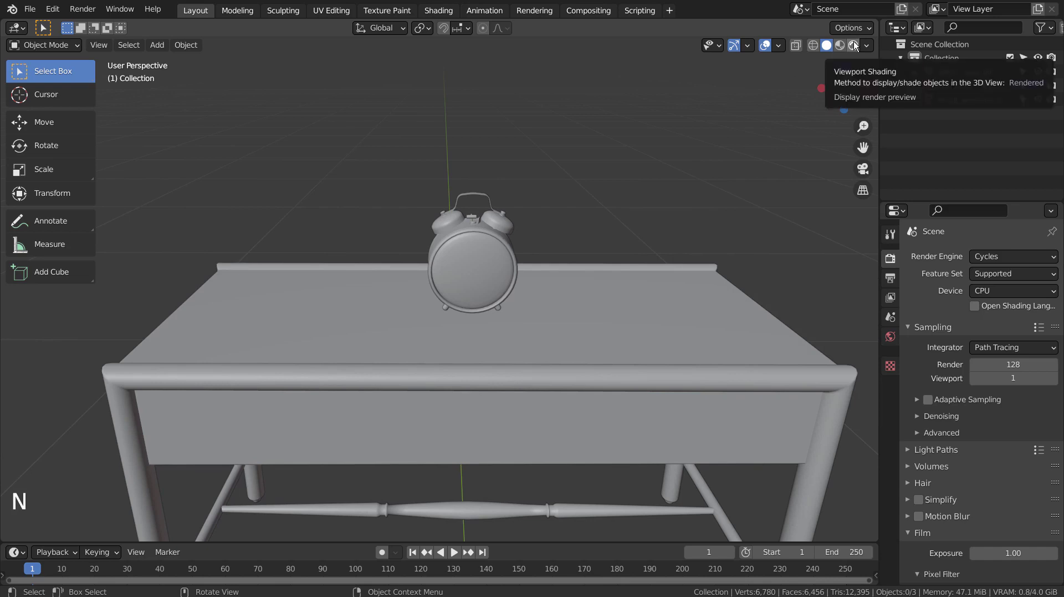
- Untick Film Transparent and switch the viewport to Rendered shading
{"action": "scroll", "coordinate": [907, 530], "scroll_direction": "down", "scroll_amount": 8}
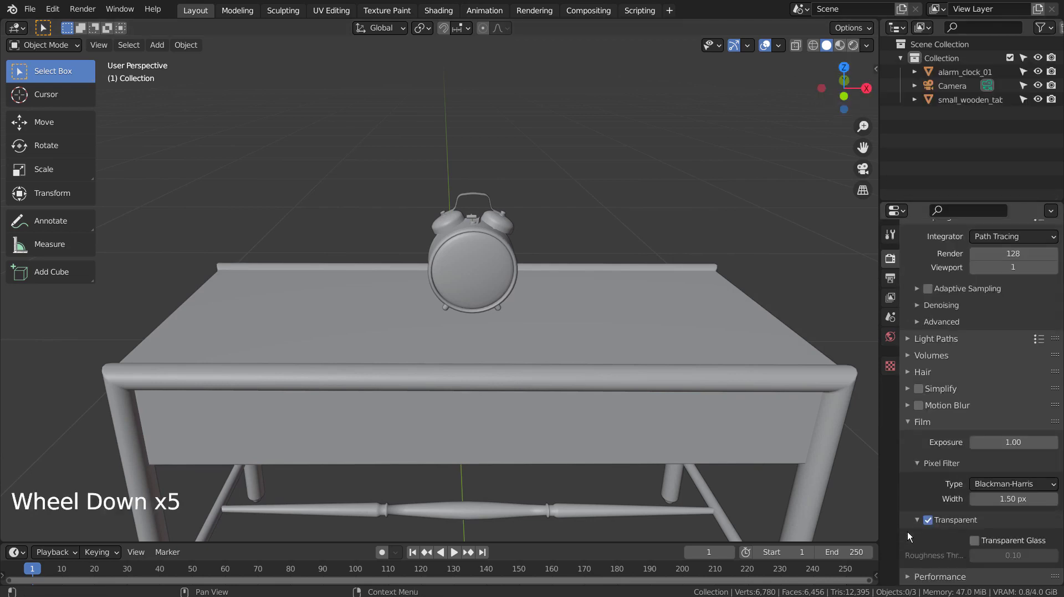
{"action": "left_click", "coordinate": [929, 453]}
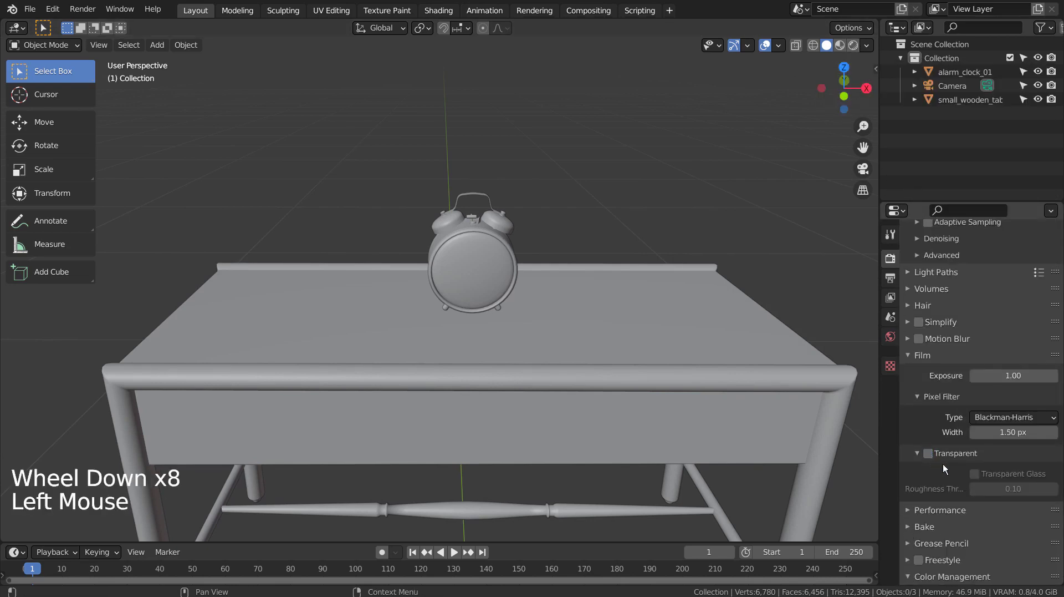
{"action": "scroll", "coordinate": [962, 455], "scroll_direction": "up", "scroll_amount": 11}
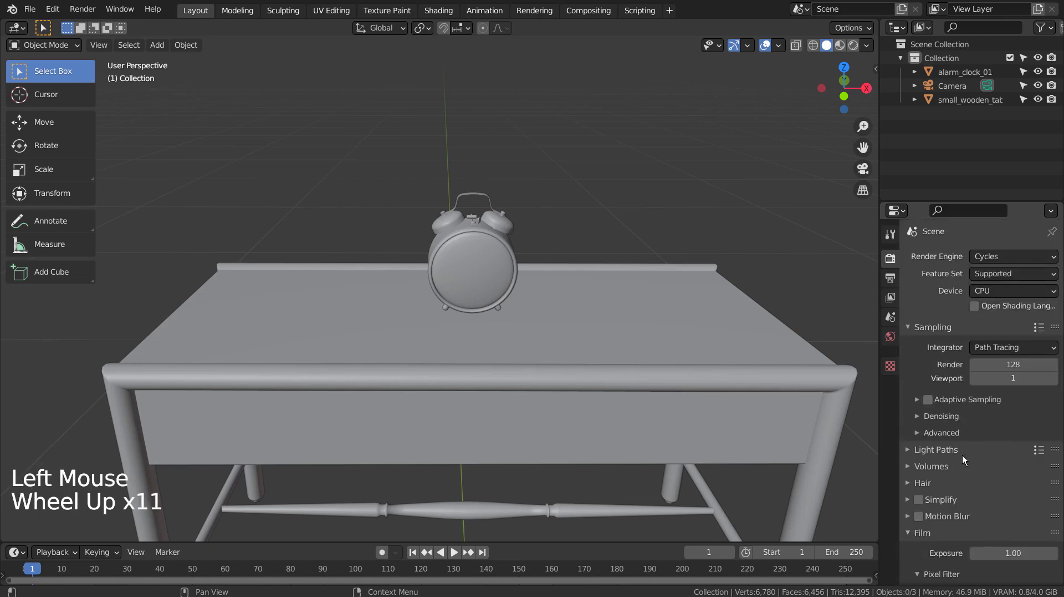
{"action": "left_click", "coordinate": [854, 45]}
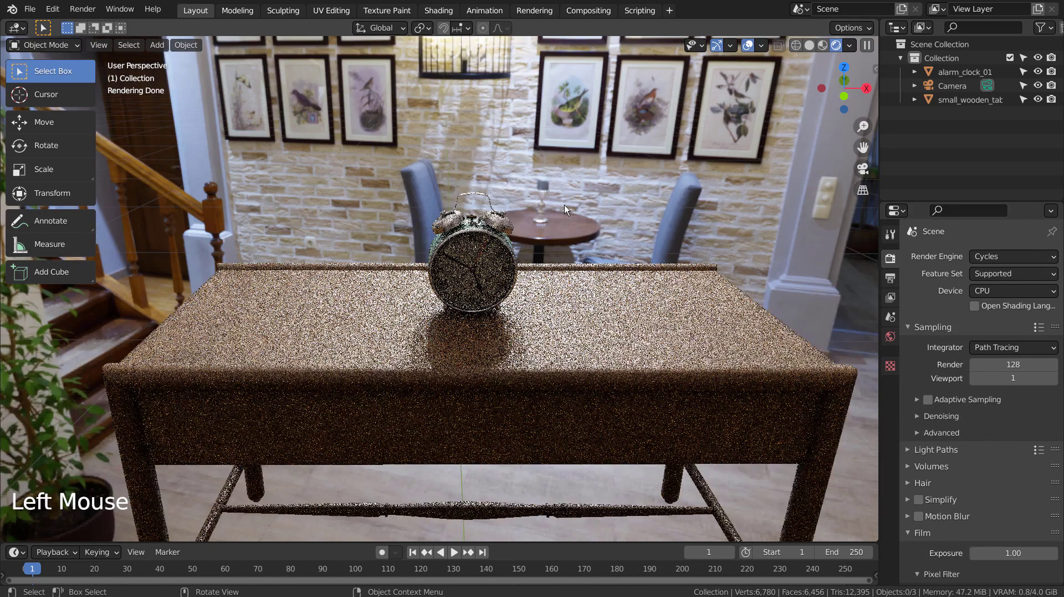
- In front view, select the alarm clock and lower it slightly so it rests on the tabletop
{"action": "key", "text": "KP_1"}
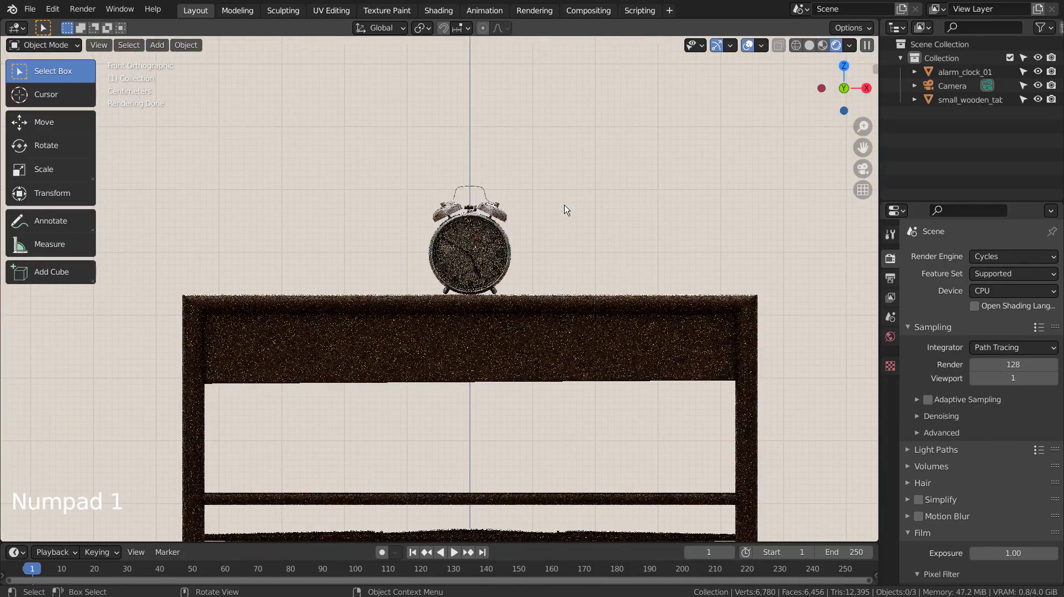
{"action": "scroll", "coordinate": [565, 209], "scroll_direction": "up", "scroll_amount": 3}
{"action": "middle_click_drag", "start_coordinate": [565, 209], "coordinate": [562, 214]}
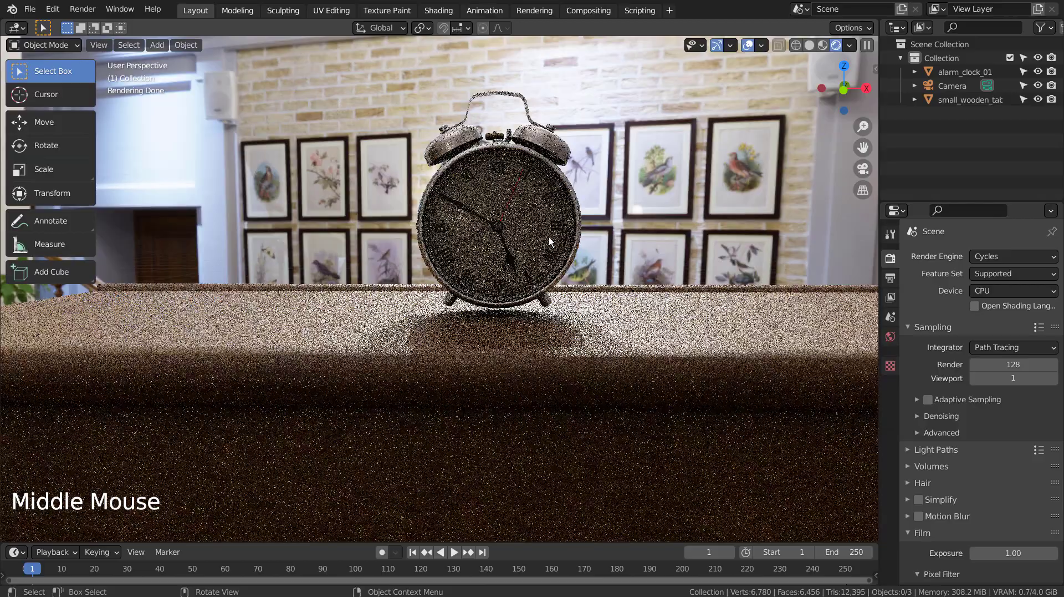
{"action": "left_click", "coordinate": [549, 237]}
{"action": "key", "text": "g"}
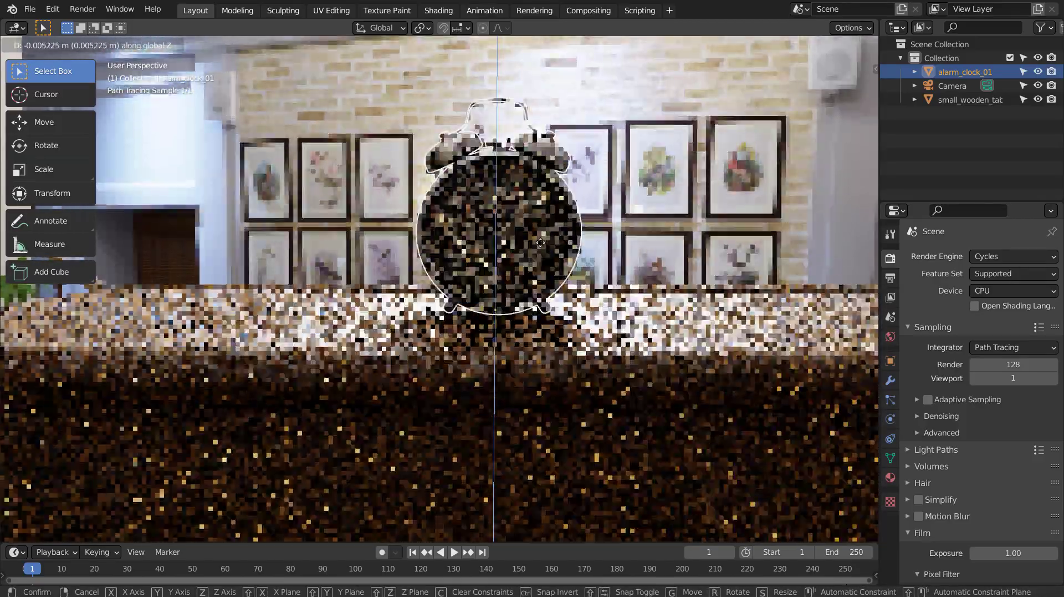
{"action": "left_click", "coordinate": [541, 248]}
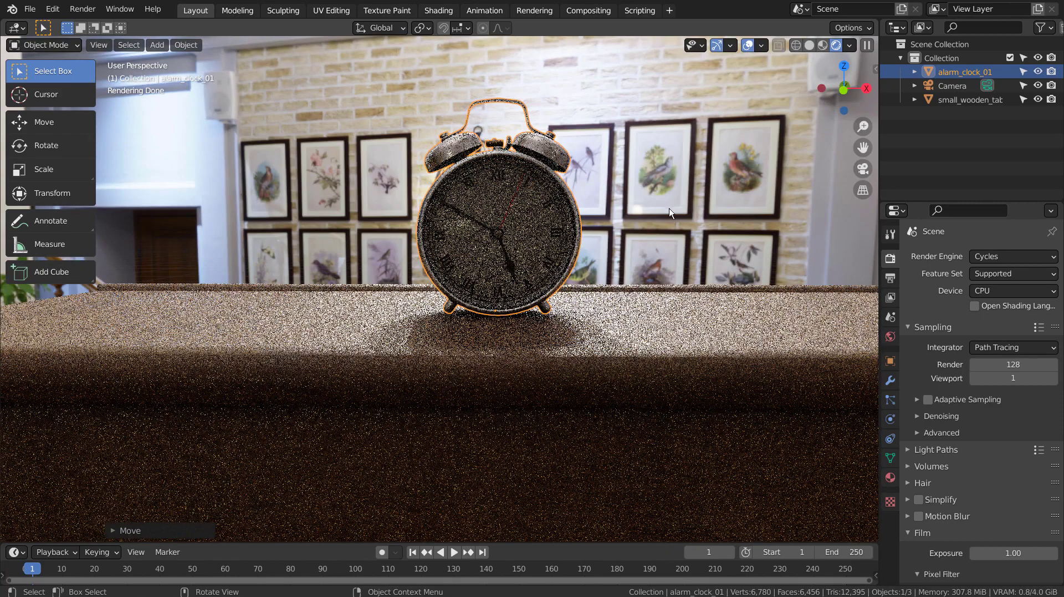
- Align the camera to the view and walk it slightly right and up to centre the clock
{"action": "middle_click_drag", "start_coordinate": [661, 251], "coordinate": [636, 320]}
{"action": "scroll", "coordinate": [630, 315], "scroll_direction": "down", "scroll_amount": 1}
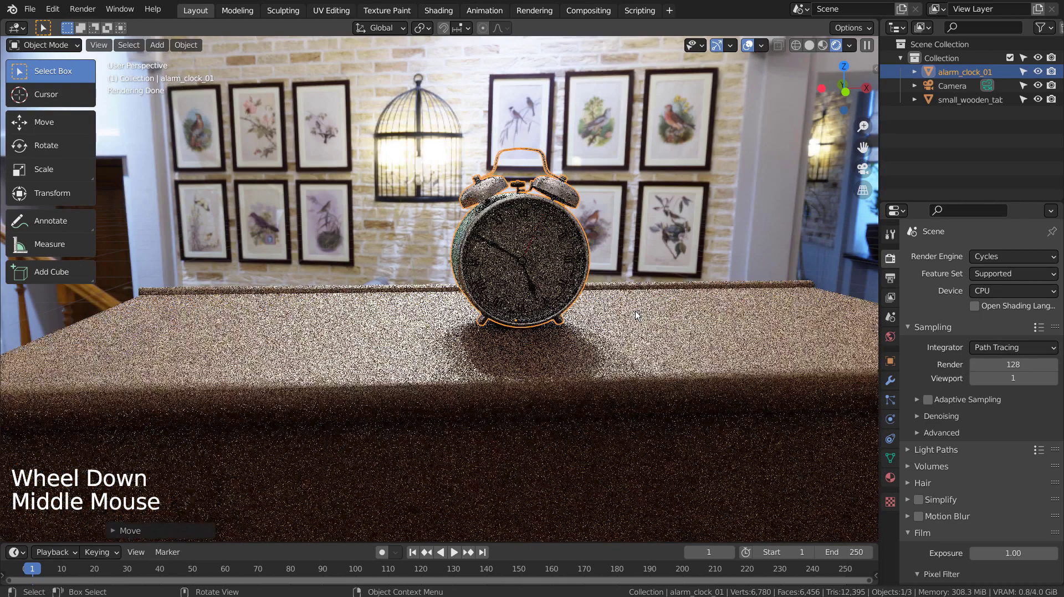
{"action": "middle_click", "coordinate": [637, 315]}
{"action": "key", "text": "ctrl+alt+KP_0"}
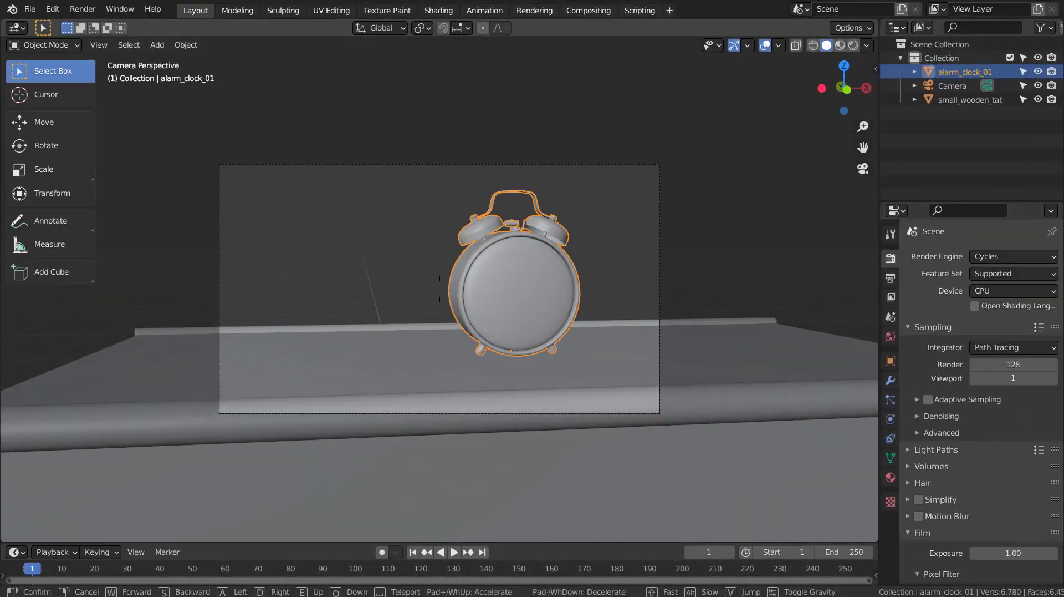
{"action": "key", "text": "d"}
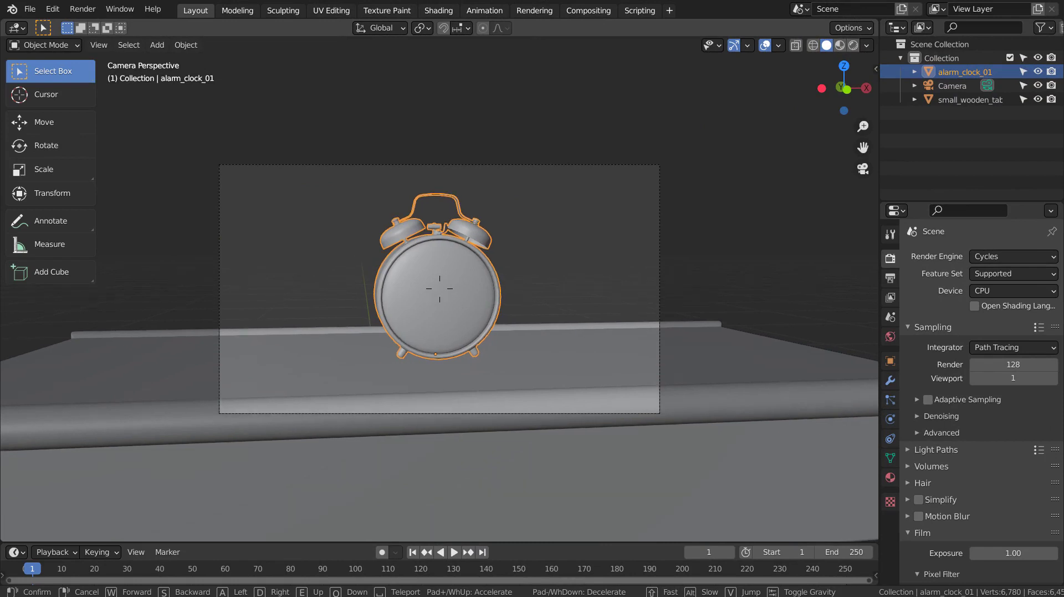
{"action": "key", "text": "e"}
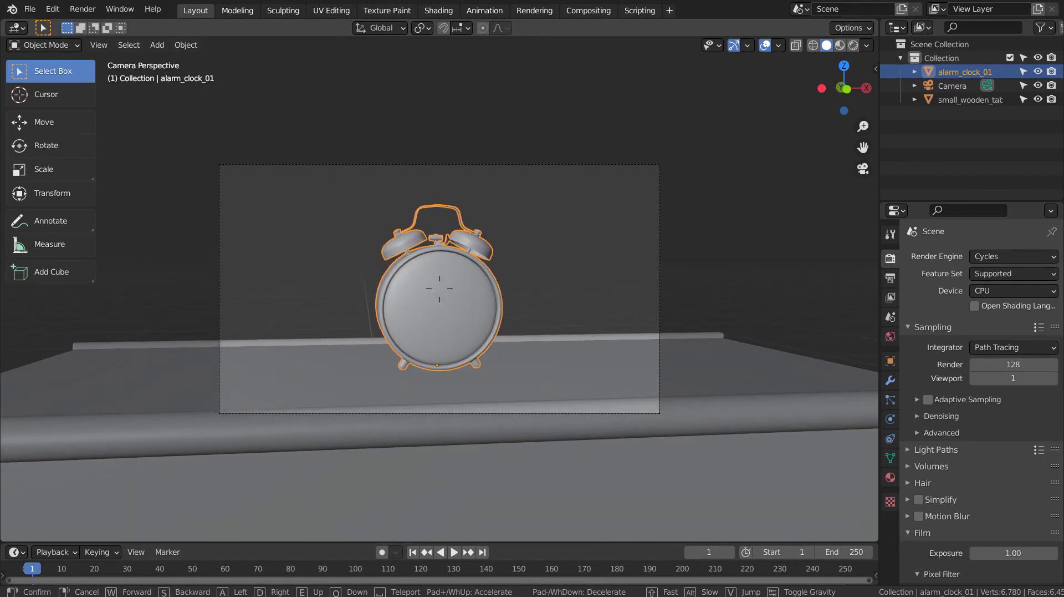
{"action": "left_click", "coordinate": [773, 94]}
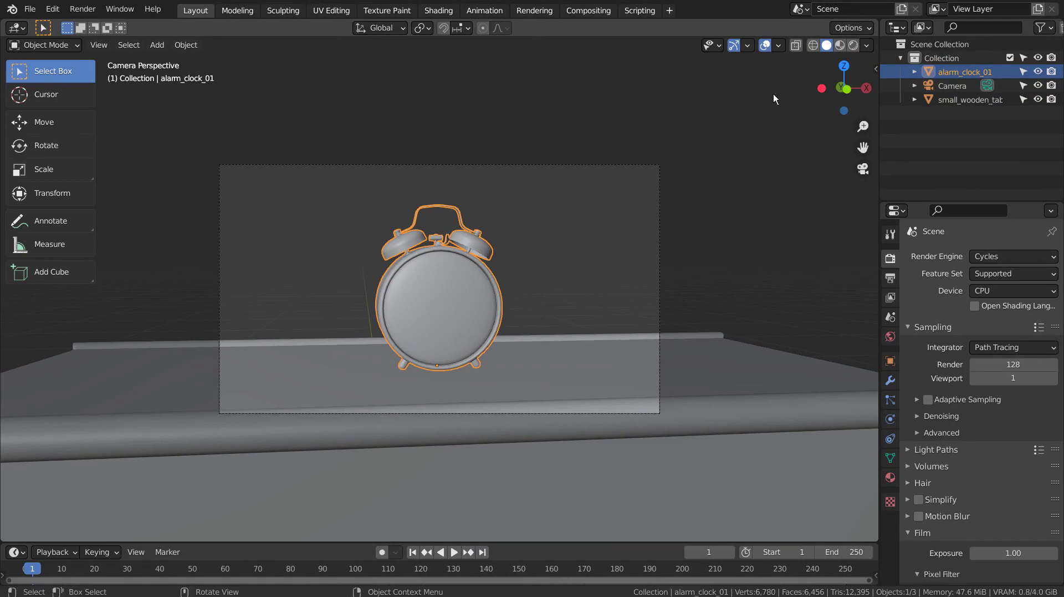
- Switch to Rendered shading and add a Plain Axes empty
{"action": "left_click", "coordinate": [853, 45]}
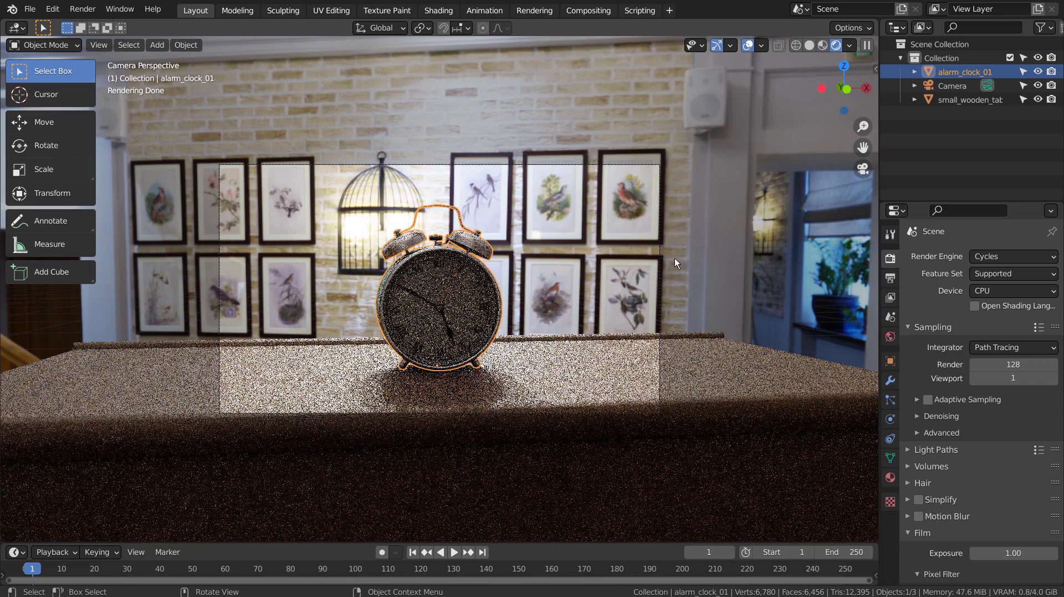
{"action": "key", "text": "shift+a"}
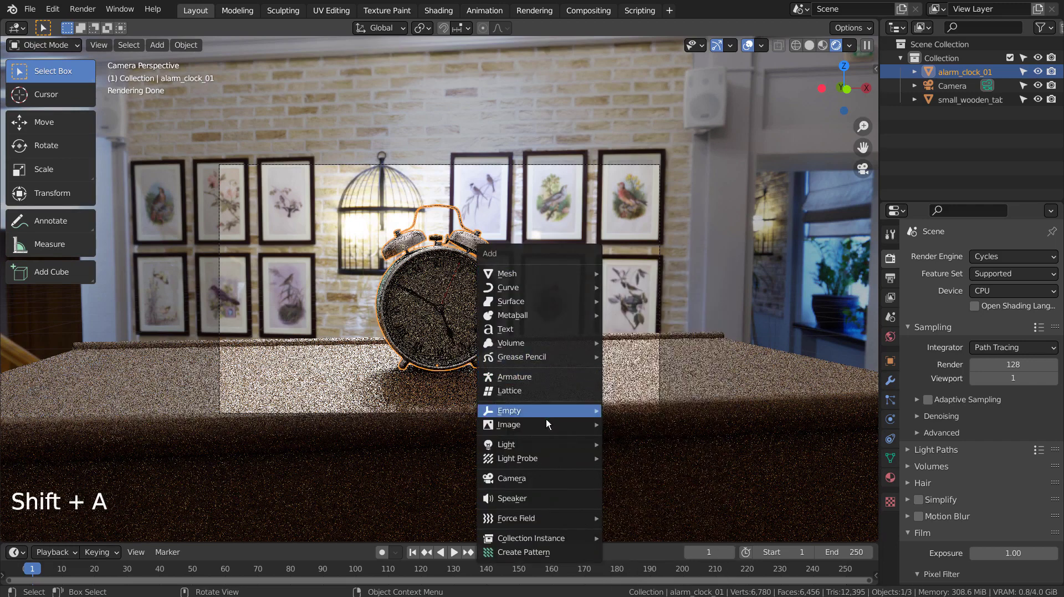
{"action": "mouse_move", "coordinate": [541, 411]}
{"action": "left_click", "coordinate": [623, 409]}
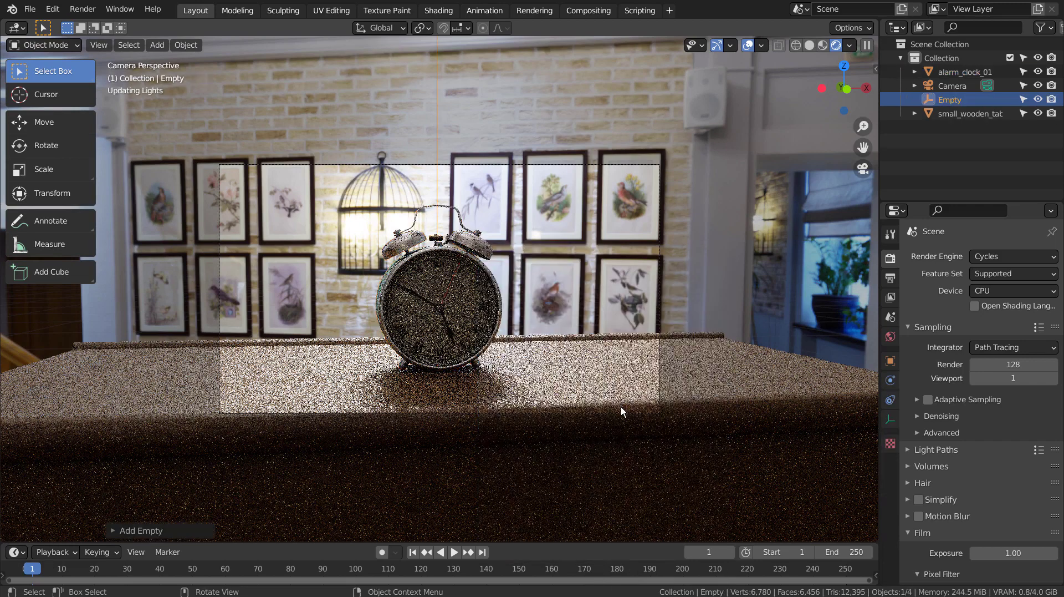
- From the right view, raise the Empty about 0.63 m along Z to the clock's centre
{"action": "key", "text": "KP_3"}
{"action": "scroll", "coordinate": [647, 391], "scroll_direction": "down", "scroll_amount": 6}
{"action": "key", "text": "g"}
{"action": "key", "text": "z"}
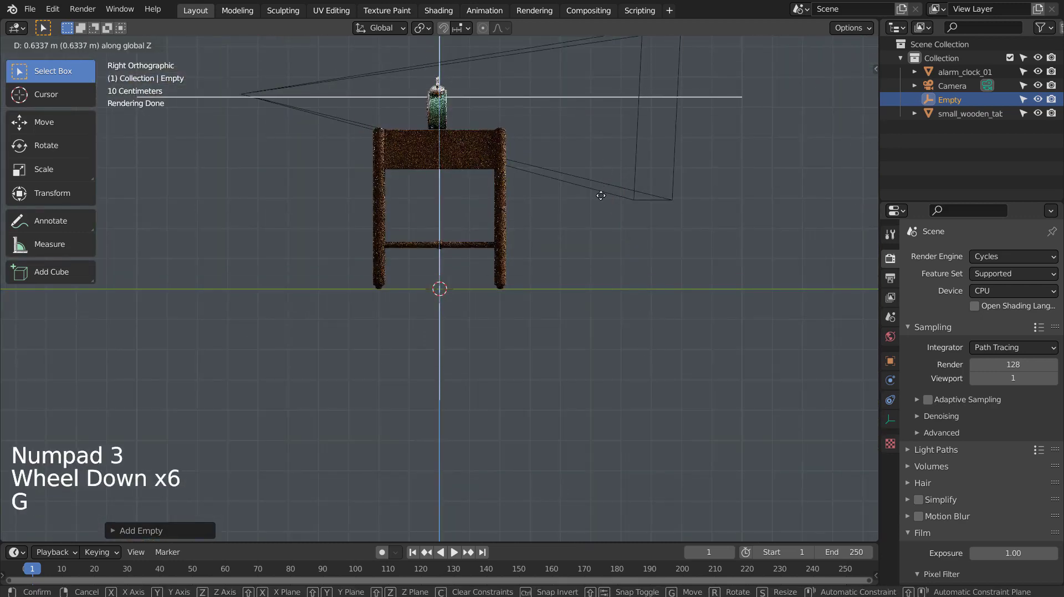
{"action": "left_click", "coordinate": [599, 202]}
{"action": "key", "text": "KP_0"}
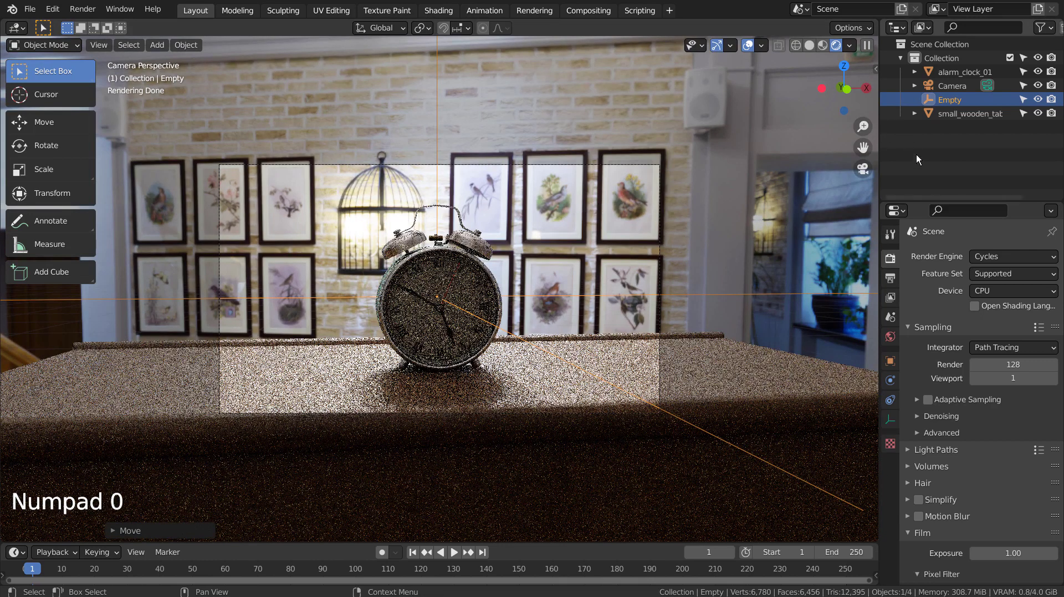
- Enable Depth of Field on the camera with the Empty as focus object
{"action": "left_click", "coordinate": [949, 87]}
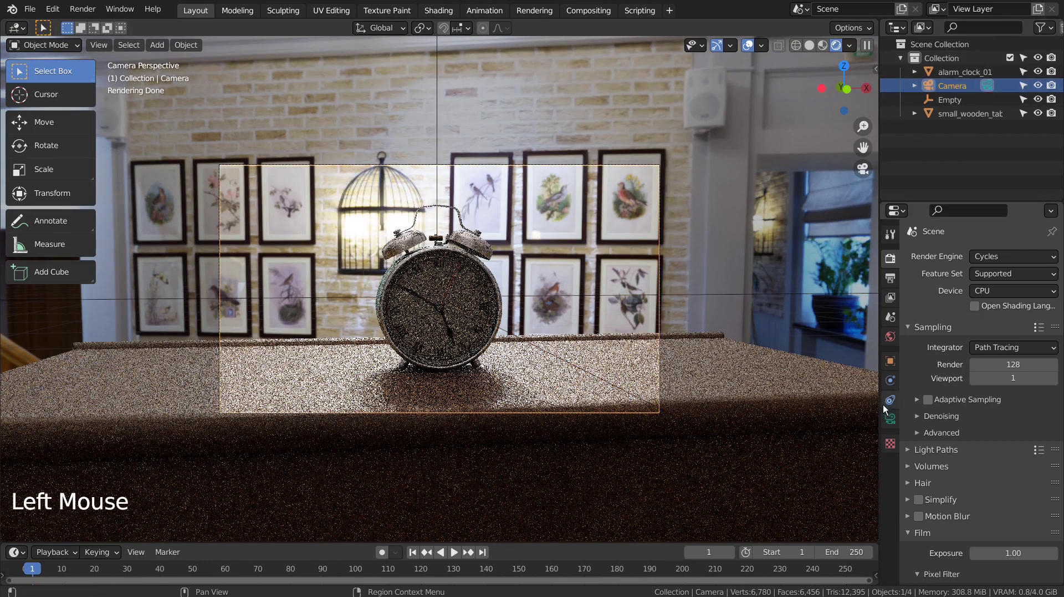
{"action": "left_click", "coordinate": [890, 420]}
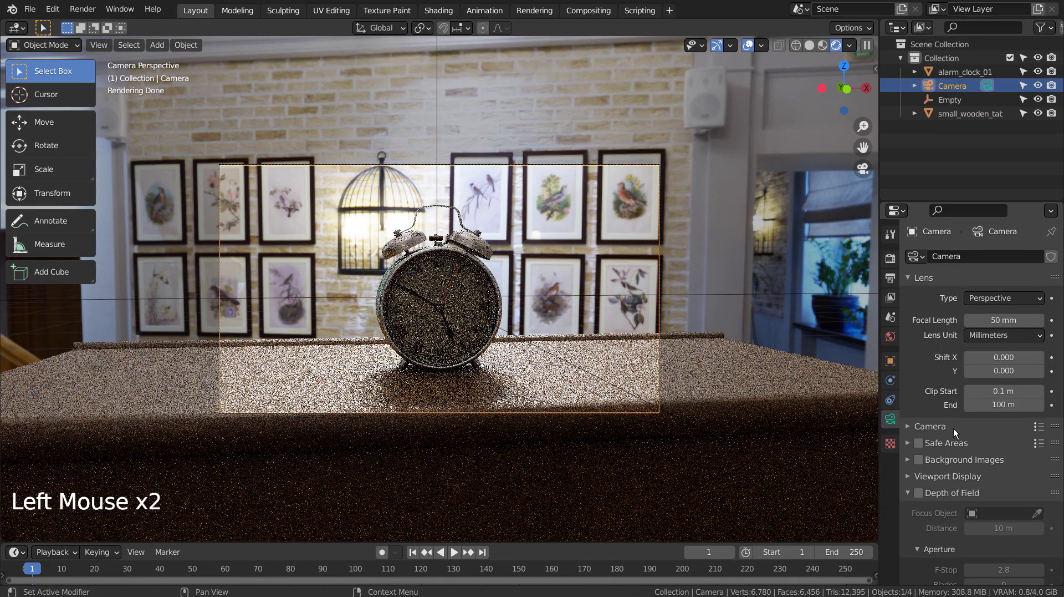
{"action": "left_click", "coordinate": [920, 492]}
{"action": "left_click", "coordinate": [977, 511]}
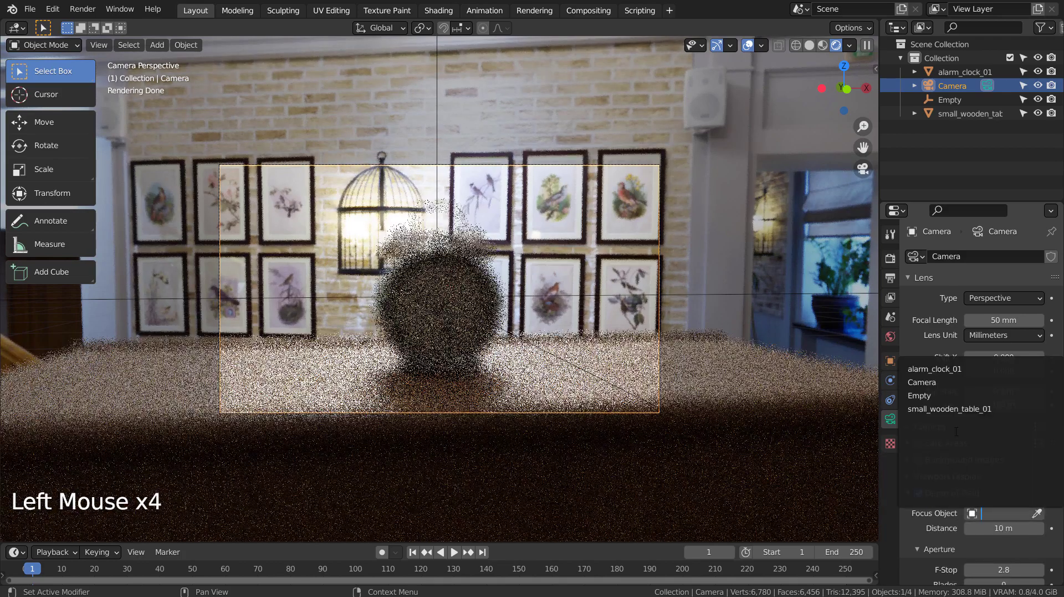
{"action": "left_click", "coordinate": [920, 395]}
- Try camera F-Stop values of 0.4, 1.0 and 3.0
{"action": "left_click", "coordinate": [981, 569]}
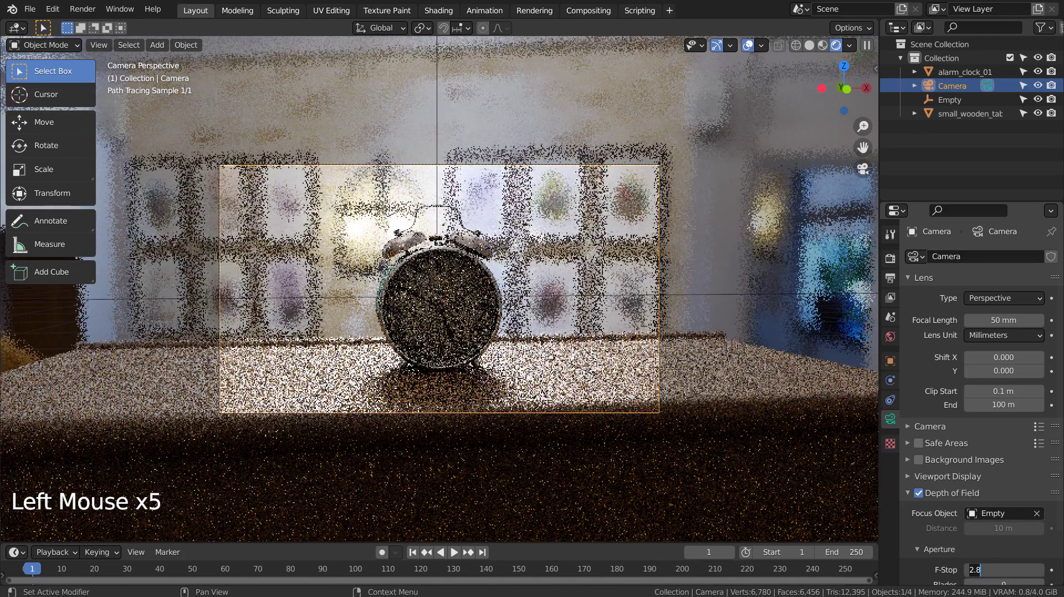
{"action": "type", "text": "0.4"}
{"action": "key", "text": "Return"}
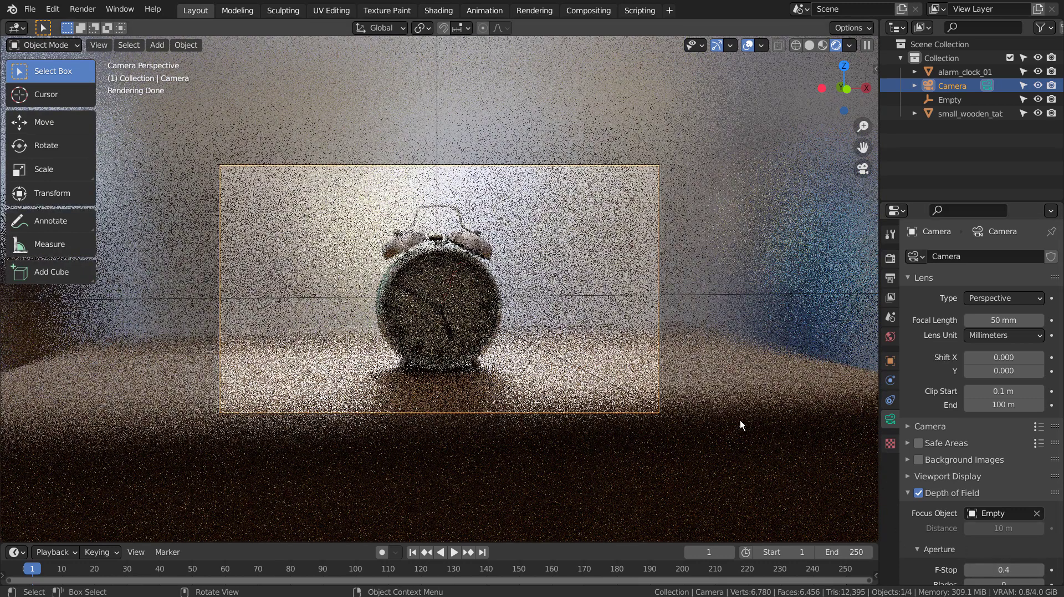
{"action": "left_click", "coordinate": [992, 570]}
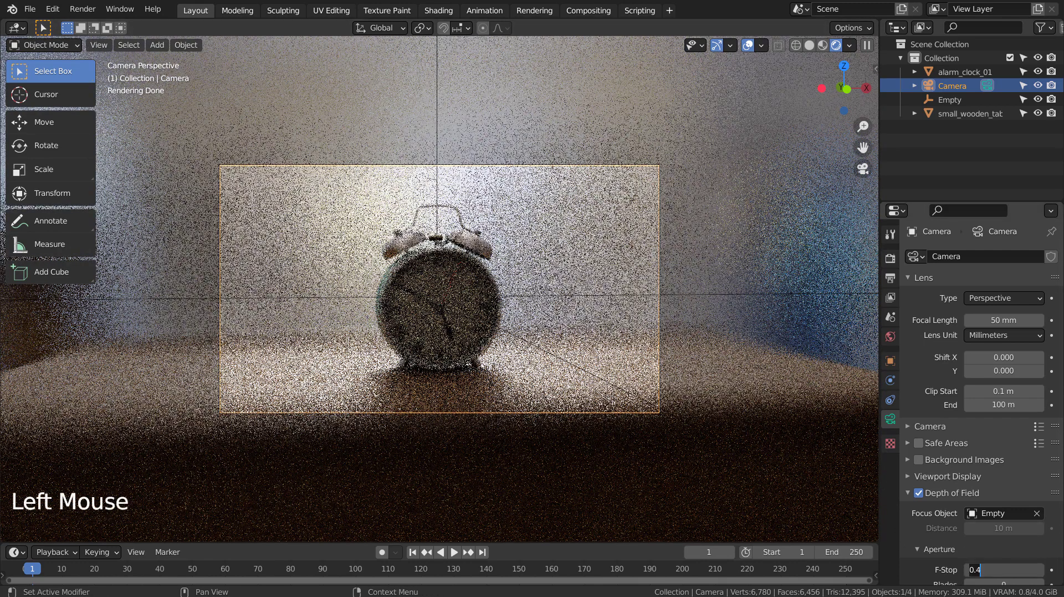
{"action": "type", "text": "1"}
{"action": "key", "text": "Return"}
{"action": "left_click", "coordinate": [990, 569]}
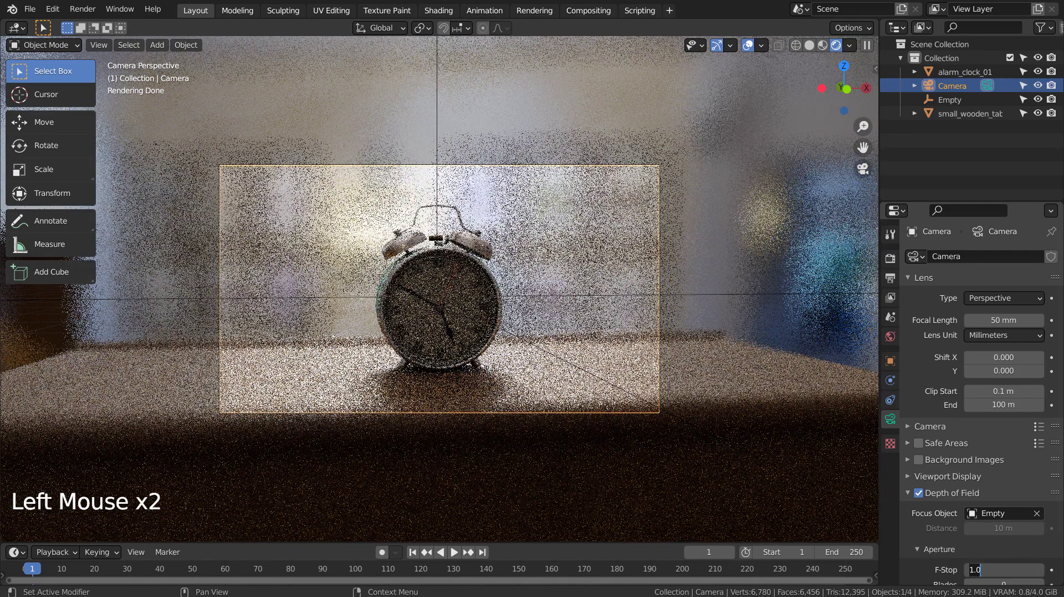
{"action": "type", "text": "3"}
{"action": "key", "text": "Return"}
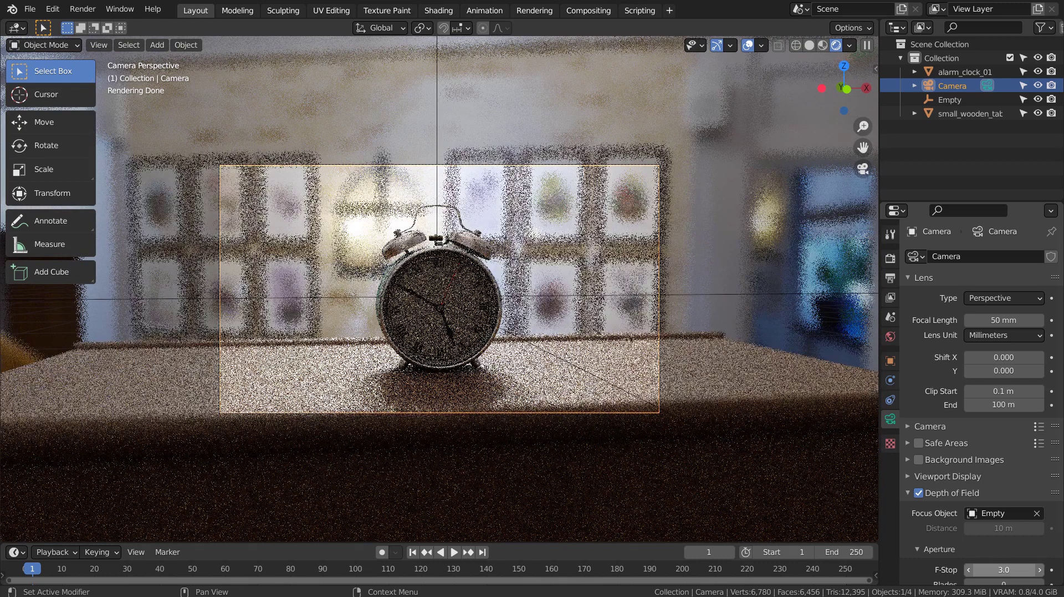
- Raise viewport samples to 3, then test F-Stops 4.0 and 12.0 before settling on 5.0
{"action": "left_click", "coordinate": [891, 258]}
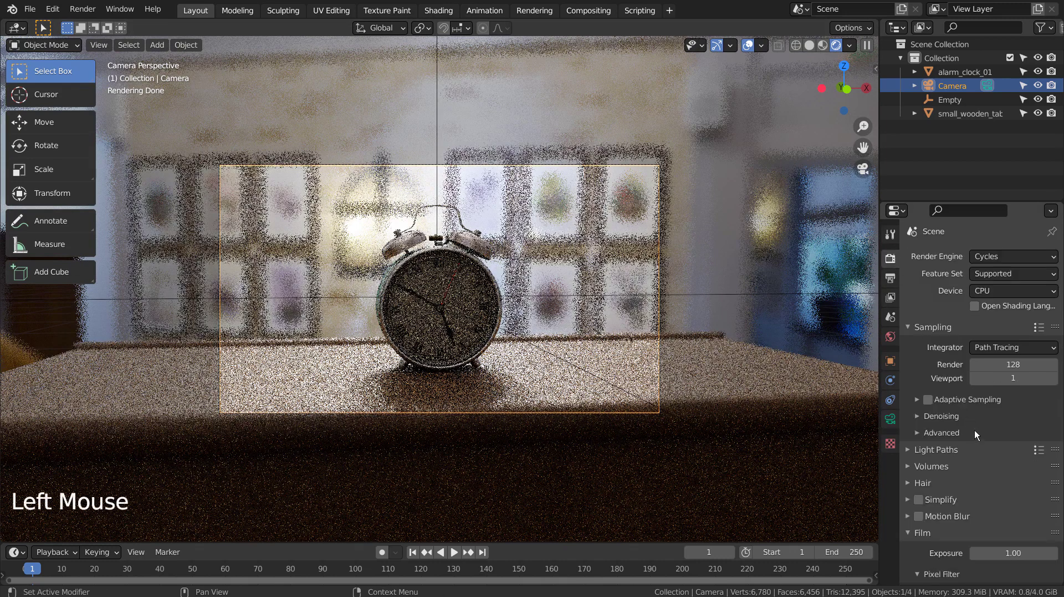
{"action": "left_click", "coordinate": [1012, 377]}
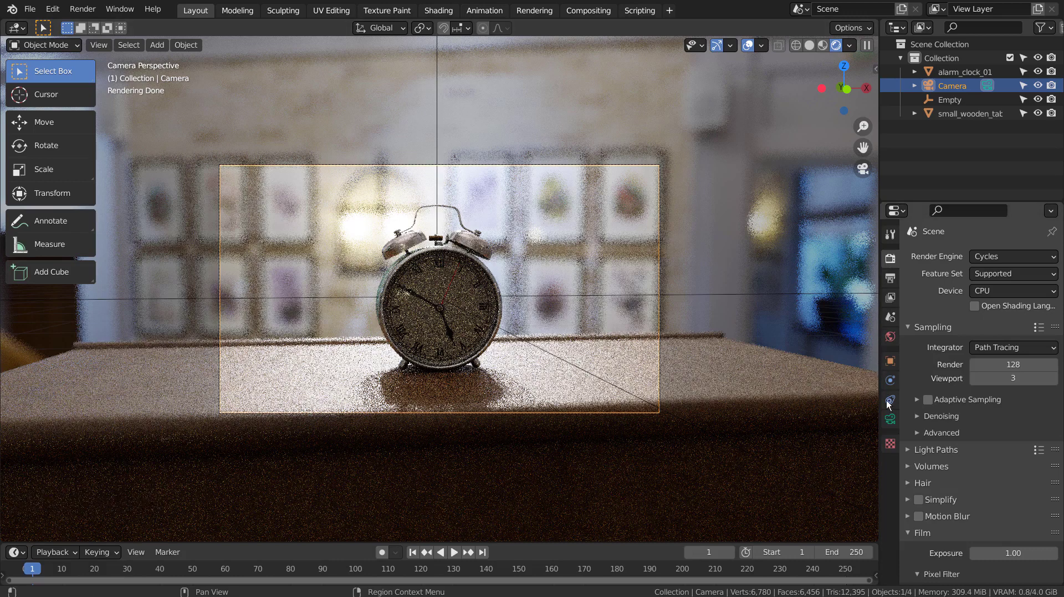
{"action": "left_click", "coordinate": [891, 419]}
{"action": "scroll", "coordinate": [1004, 513], "scroll_direction": "down", "scroll_amount": 8}
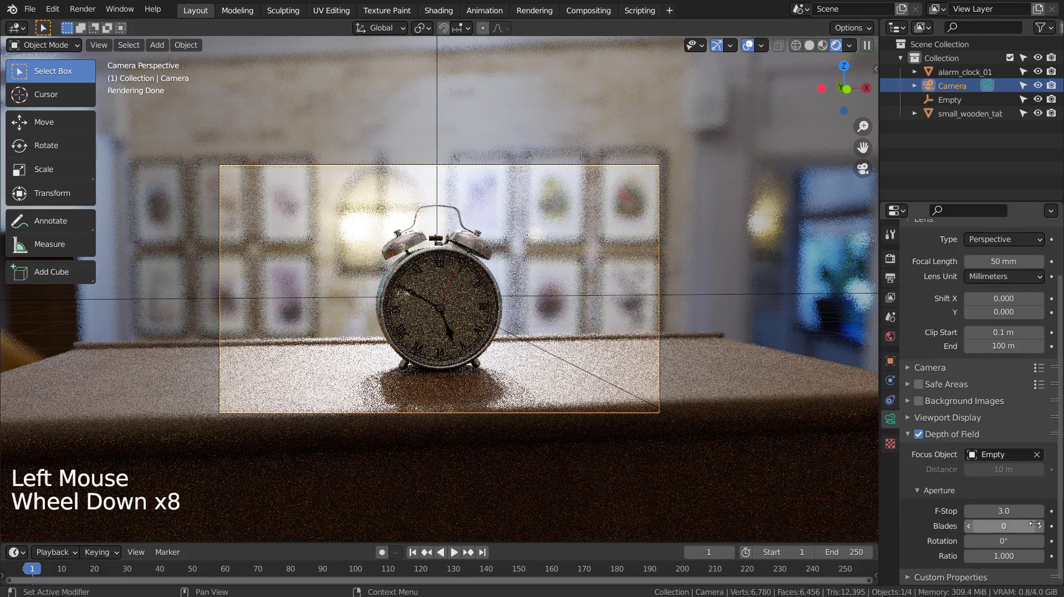
{"action": "left_click_drag", "start_coordinate": [1017, 511], "coordinate": [1026, 512]}
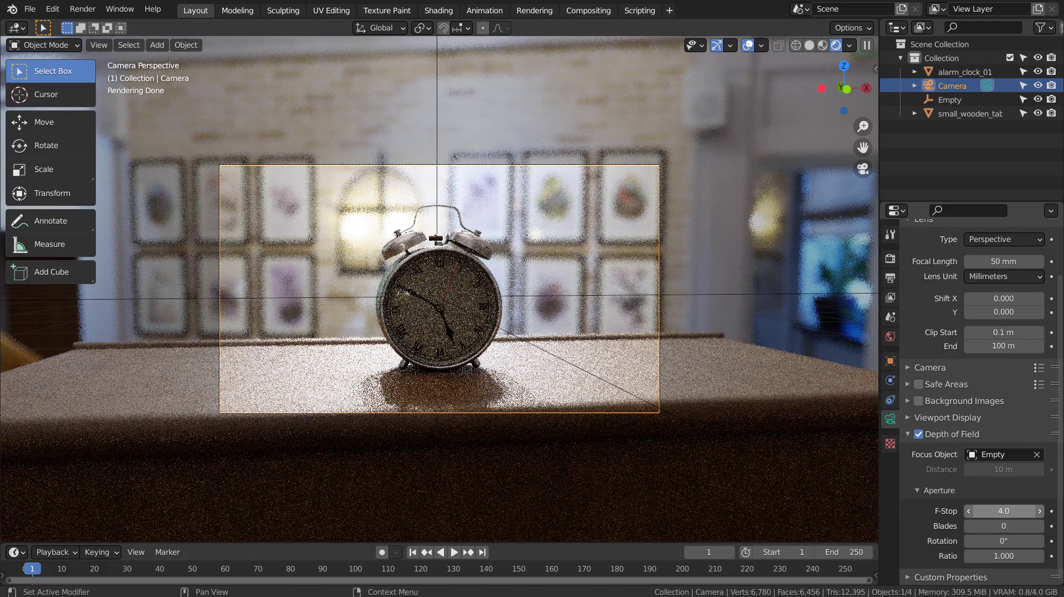
{"action": "left_click", "coordinate": [1025, 511]}
{"action": "type", "text": "12"}
{"action": "key", "text": "Return"}
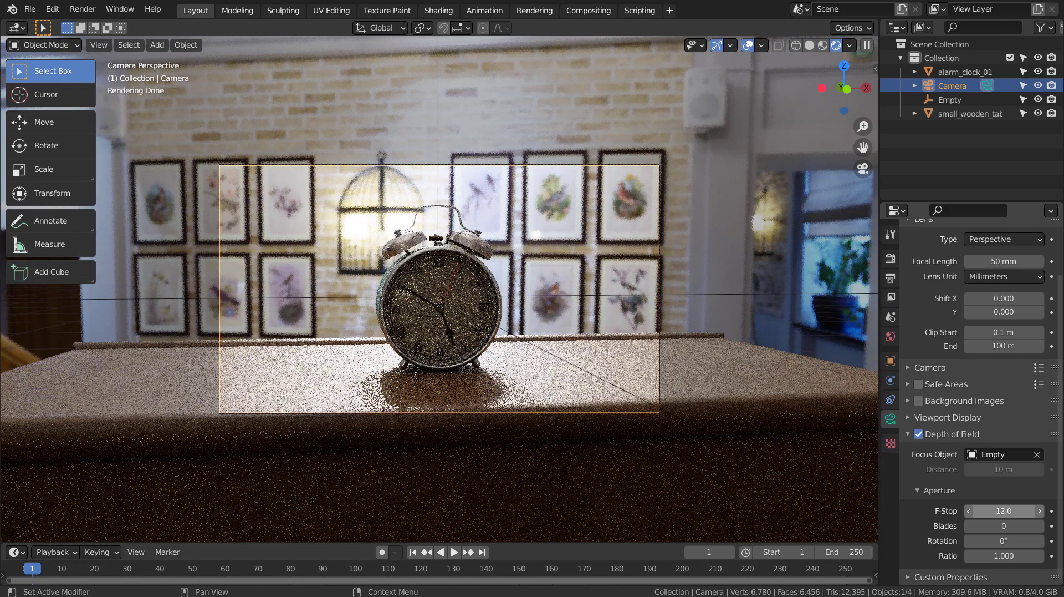
{"action": "left_click", "coordinate": [1024, 511]}
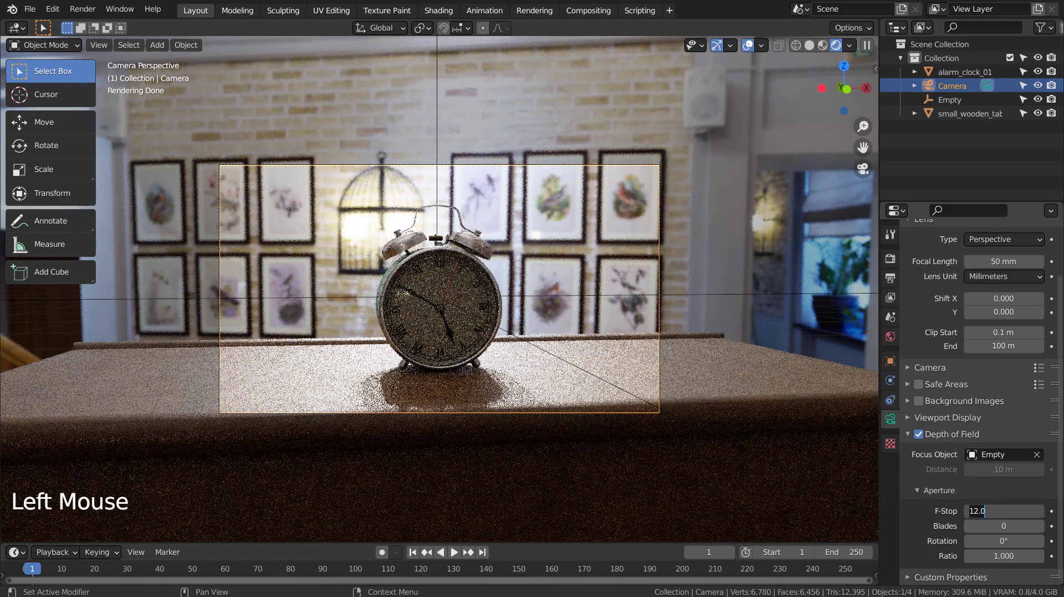
{"action": "type", "text": "5"}
{"action": "key", "text": "Return"}
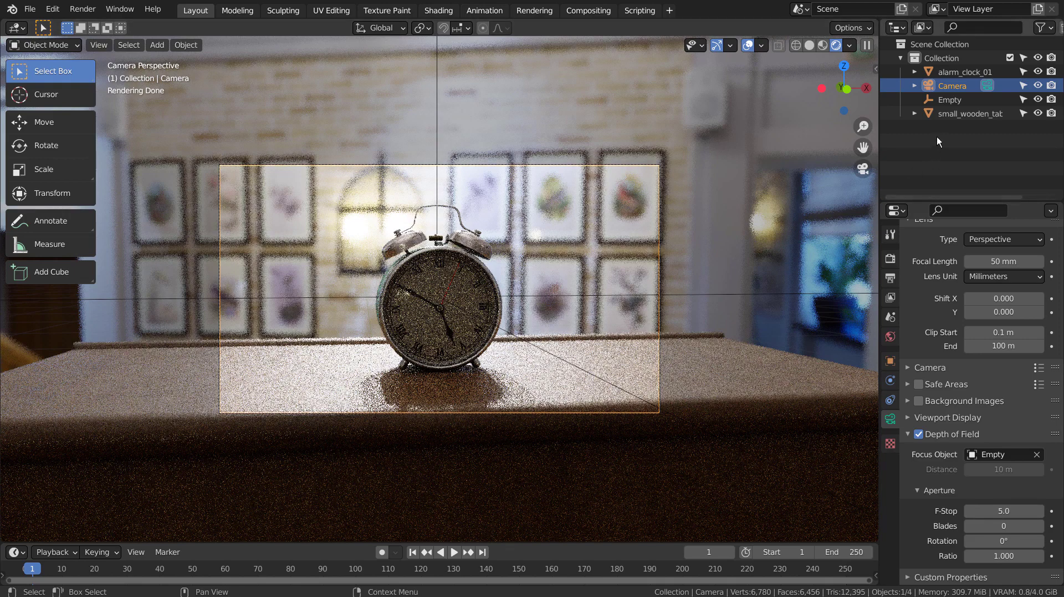
- Nudge the Empty slightly along Y and add a Point light to the scene
{"action": "left_click", "coordinate": [943, 100]}
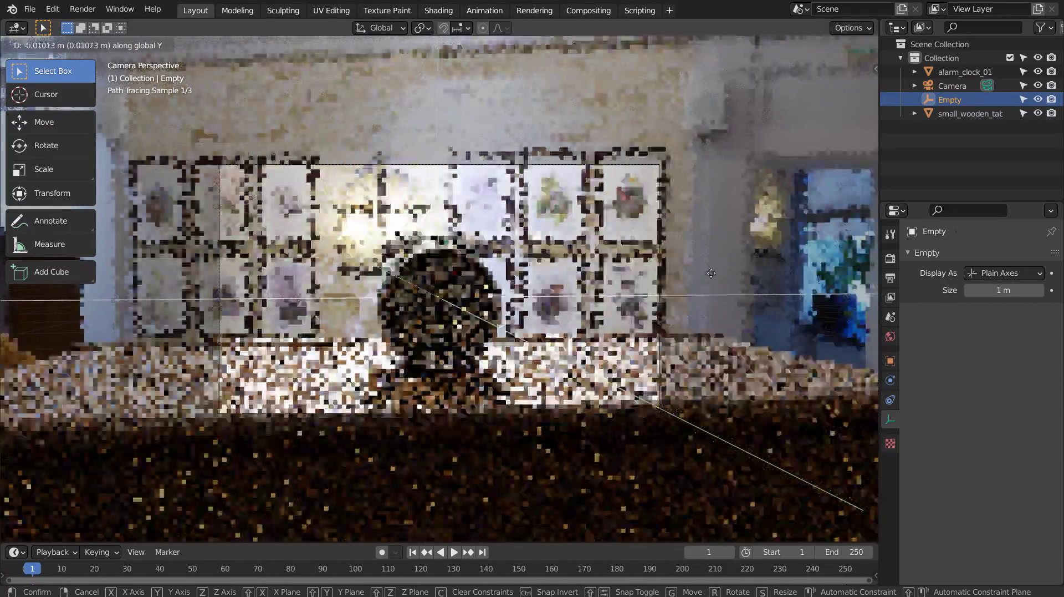
{"action": "left_click", "coordinate": [711, 274]}
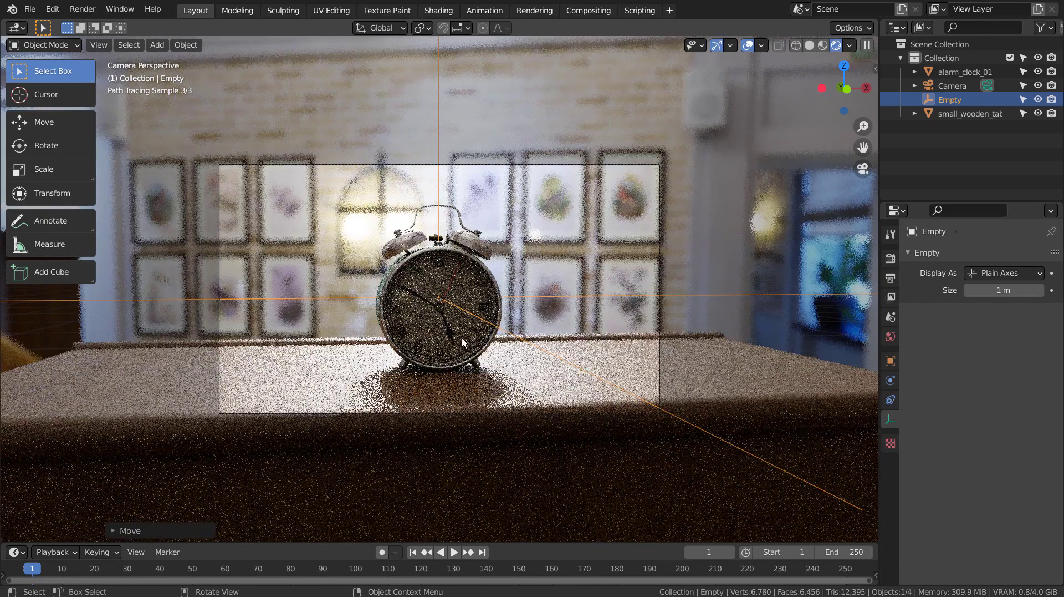
{"action": "key", "text": "shift+a"}
{"action": "mouse_move", "coordinate": [692, 288]}
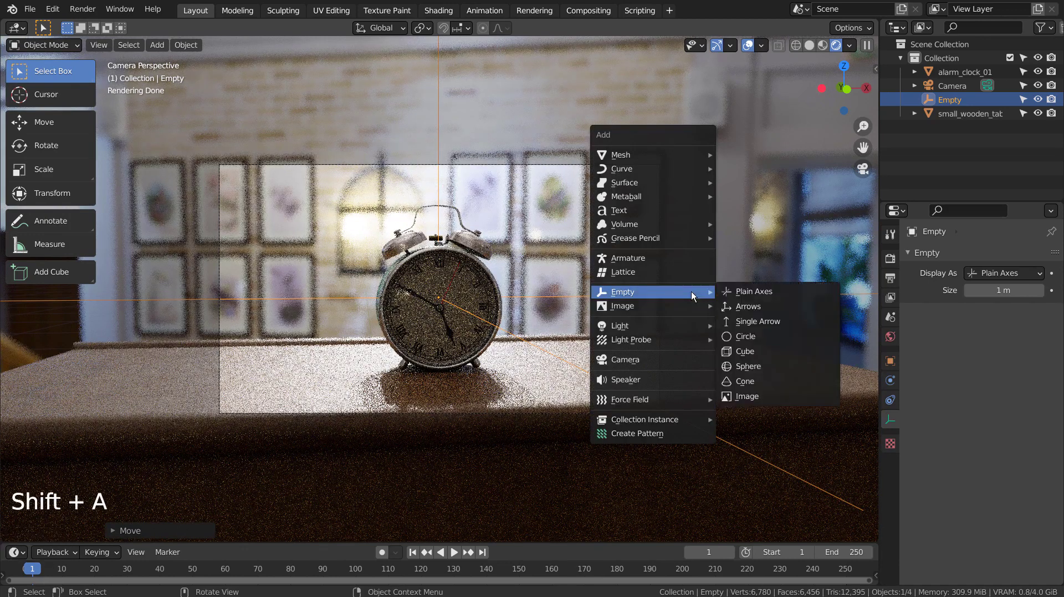
{"action": "mouse_move", "coordinate": [643, 325]}
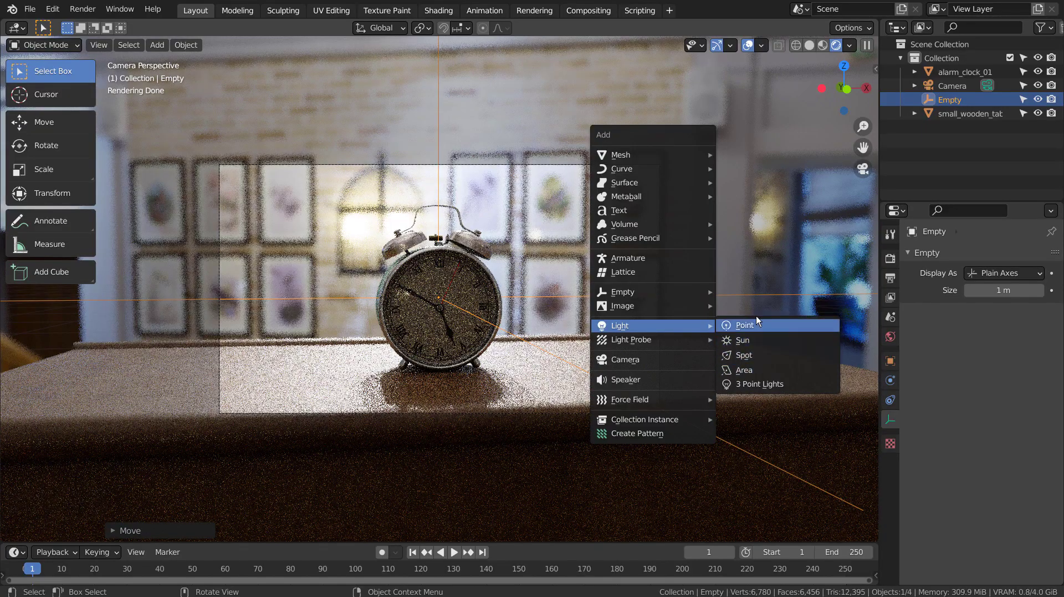
{"action": "left_click", "coordinate": [757, 324]}
- Raise the point light, orbit to view the table from above, and return to camera view
{"action": "key", "text": "g"}
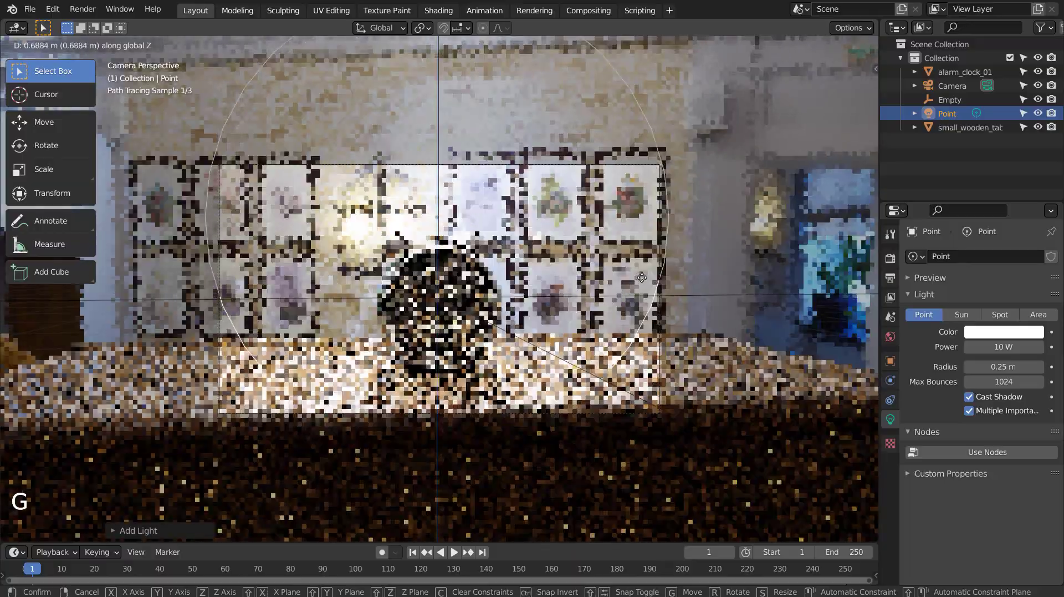
{"action": "left_click", "coordinate": [721, 367]}
{"action": "middle_click_drag", "start_coordinate": [720, 367], "coordinate": [596, 405]}
{"action": "key", "text": "g"}
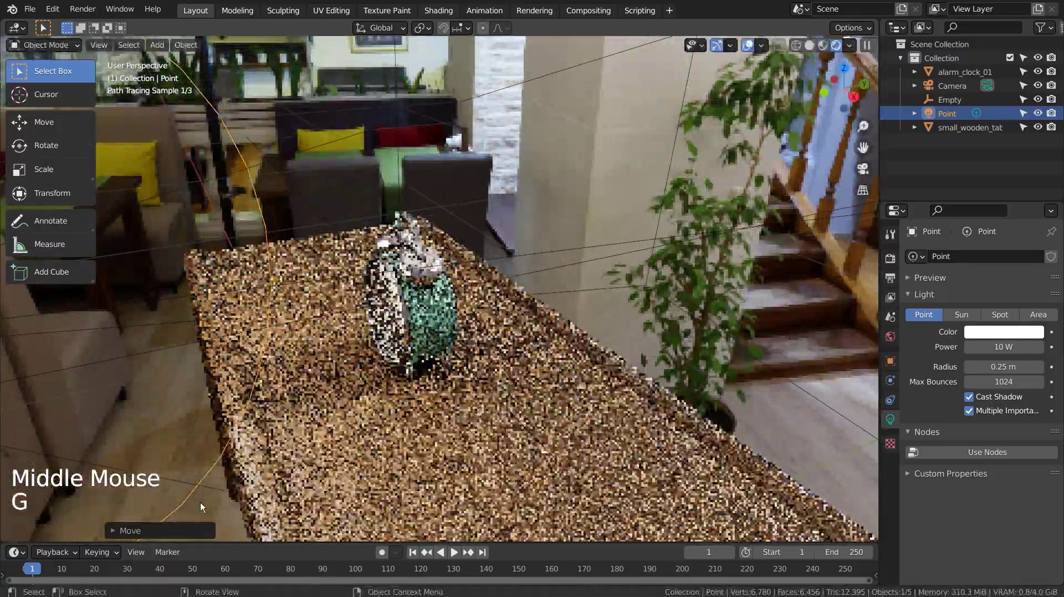
{"action": "key", "text": "KP_0"}
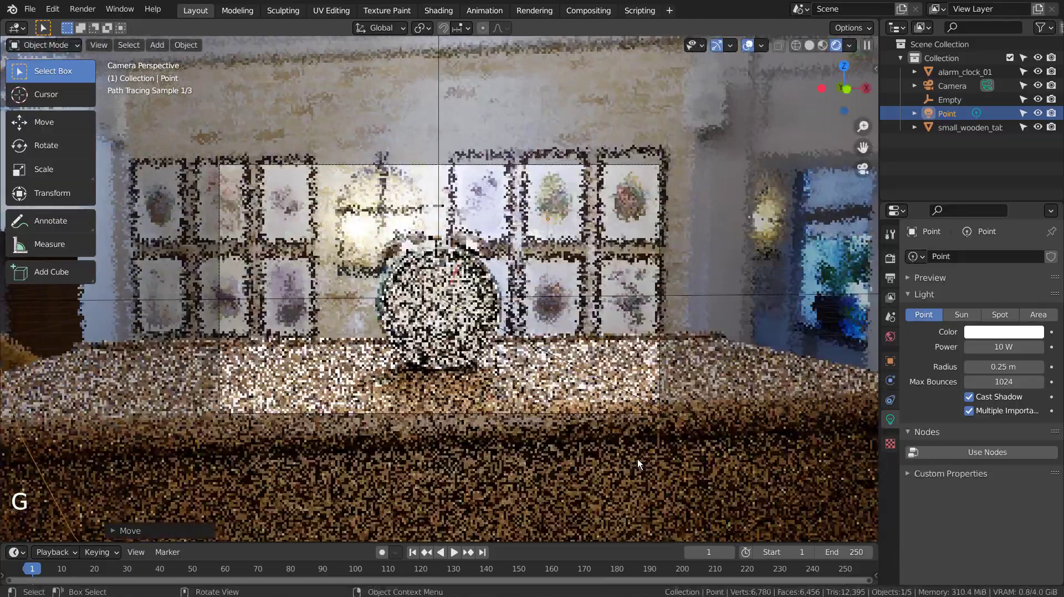
- From top view, move the point light just in front of the alarm clock and check it in camera view
{"action": "key", "text": "KP_7"}
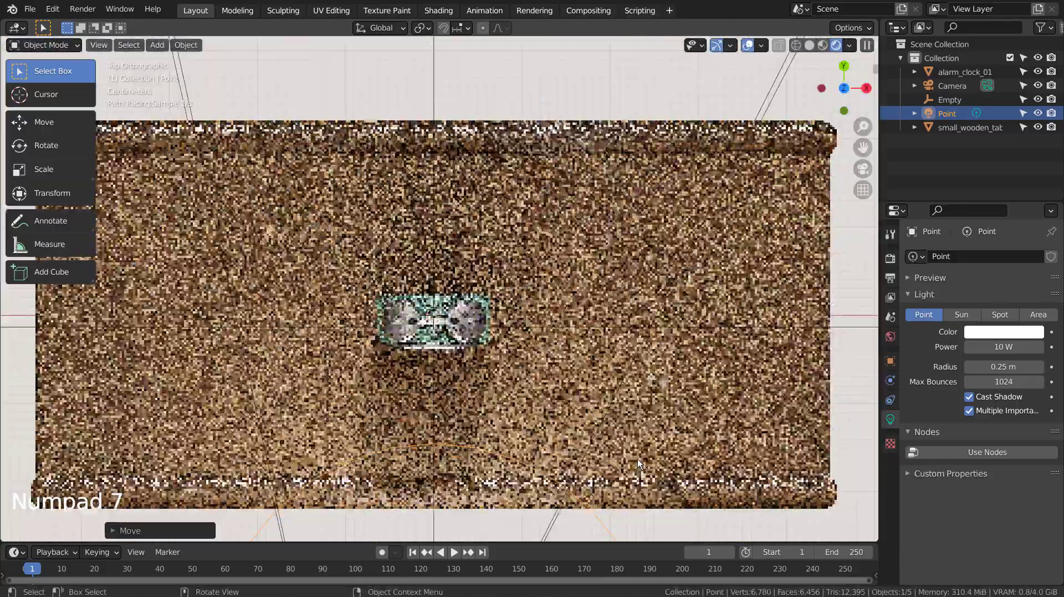
{"action": "scroll", "coordinate": [656, 414], "scroll_direction": "down", "scroll_amount": 4}
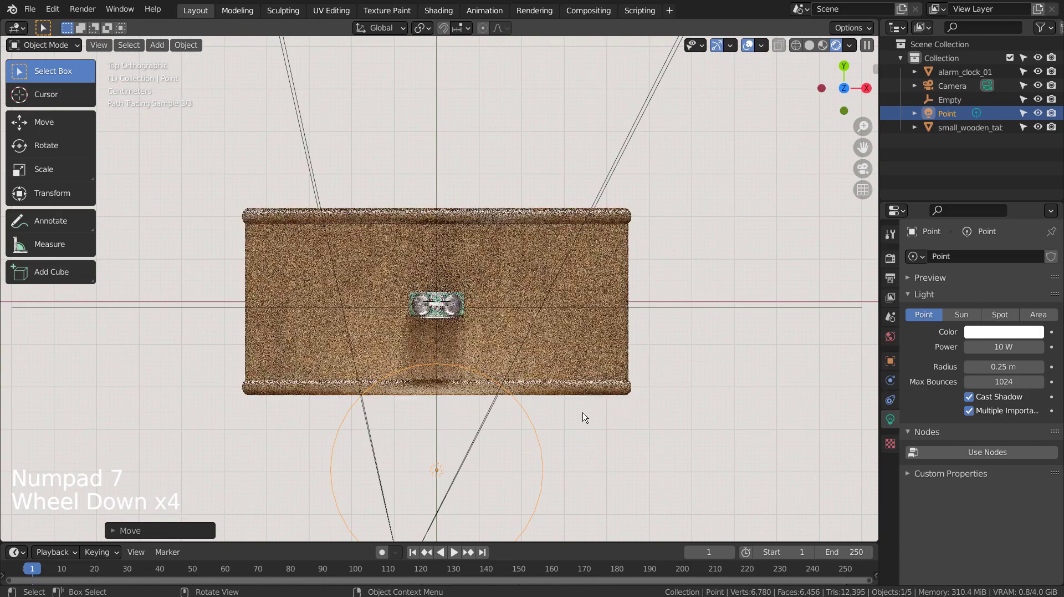
{"action": "key", "text": "g"}
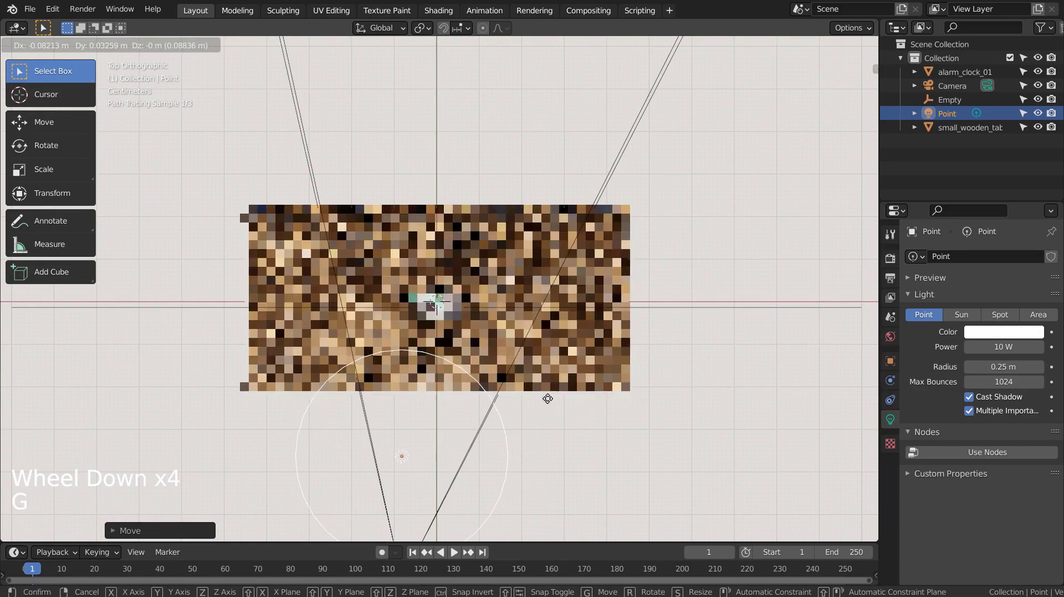
{"action": "left_click", "coordinate": [547, 396]}
{"action": "key", "text": "KP_0"}
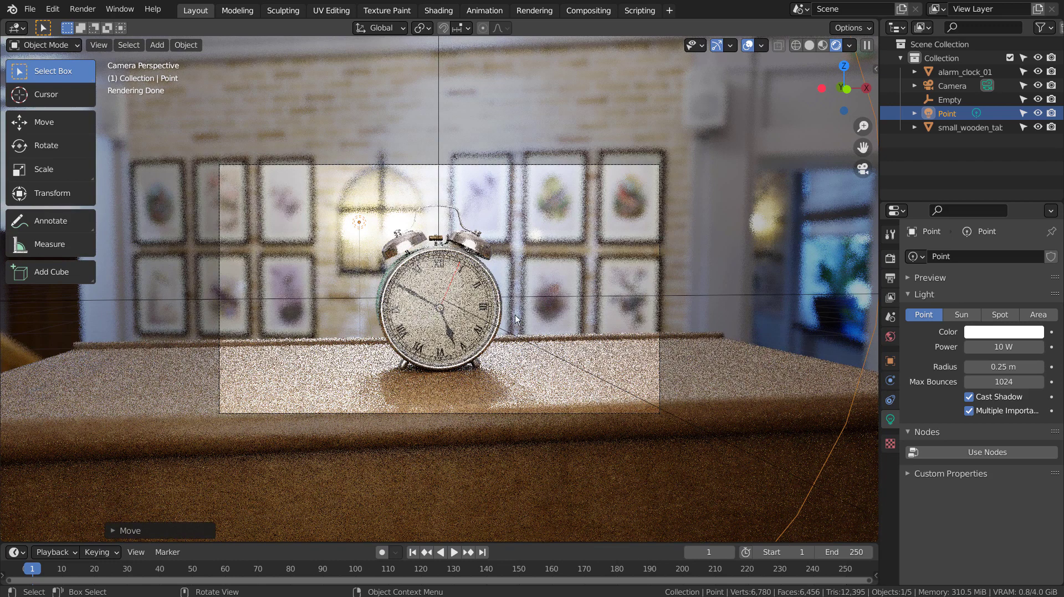
- Try point light power at 55 W and 5 W, then settle on 10 W
{"action": "left_click", "coordinate": [1006, 346]}
{"action": "type", "text": "55"}
{"action": "key", "text": "Return"}
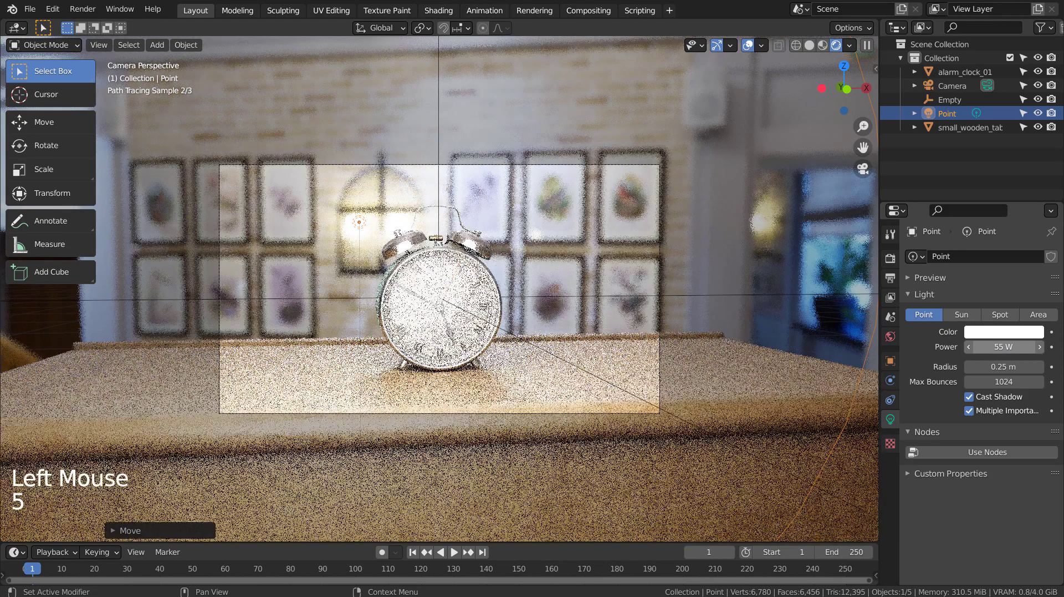
{"action": "left_click", "coordinate": [1004, 346]}
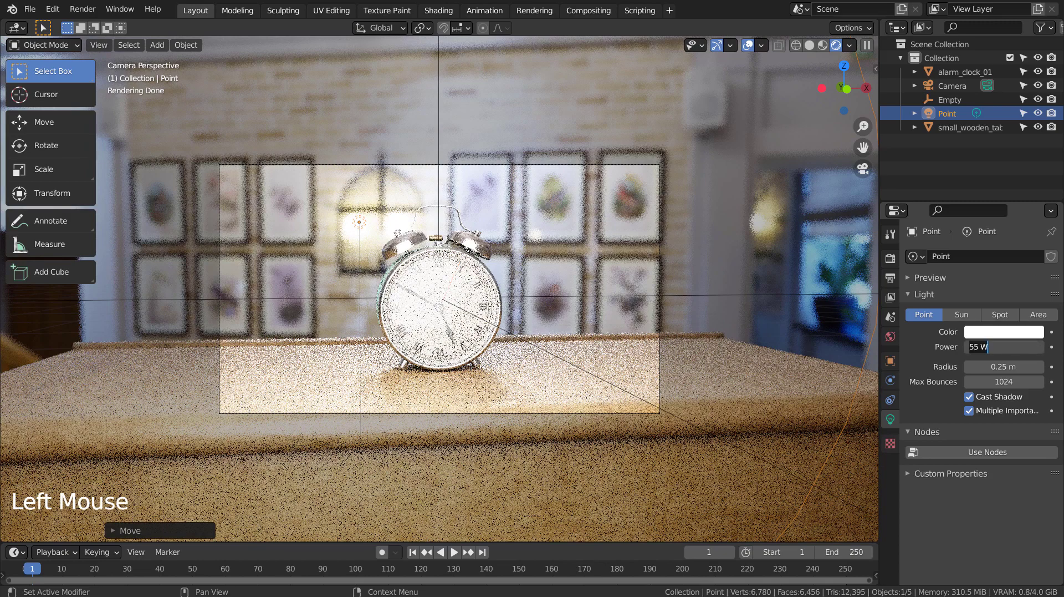
{"action": "key", "text": "BackSpace"}
{"action": "key", "text": "BackSpace"}
{"action": "key", "text": "BackSpace"}
{"action": "key", "text": "BackSpace"}
{"action": "type", "text": "5"}
{"action": "key", "text": "Return"}
{"action": "left_click", "coordinate": [1004, 347]}
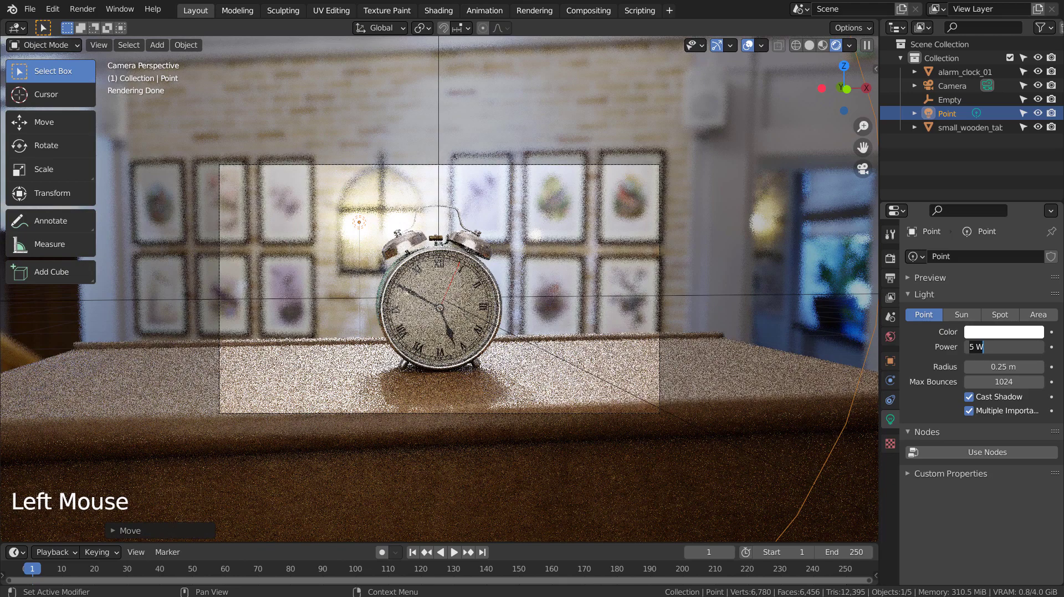
{"action": "type", "text": "10"}
{"action": "key", "text": "Return"}
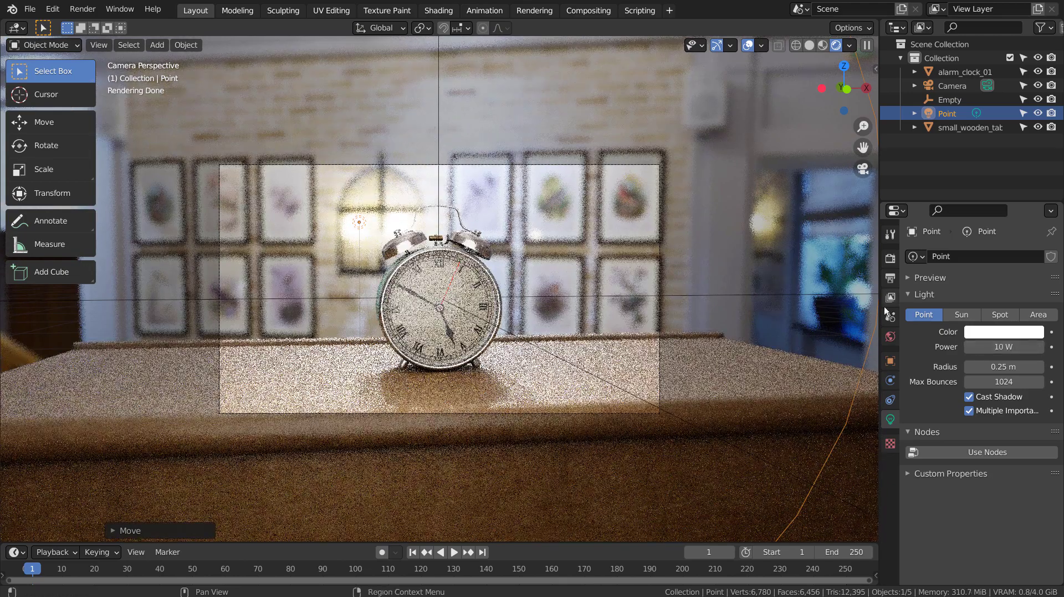
- Open the world settings and Easy HDRI panel, trying sun strength 0.1 and then 0
{"action": "left_click", "coordinate": [891, 336]}
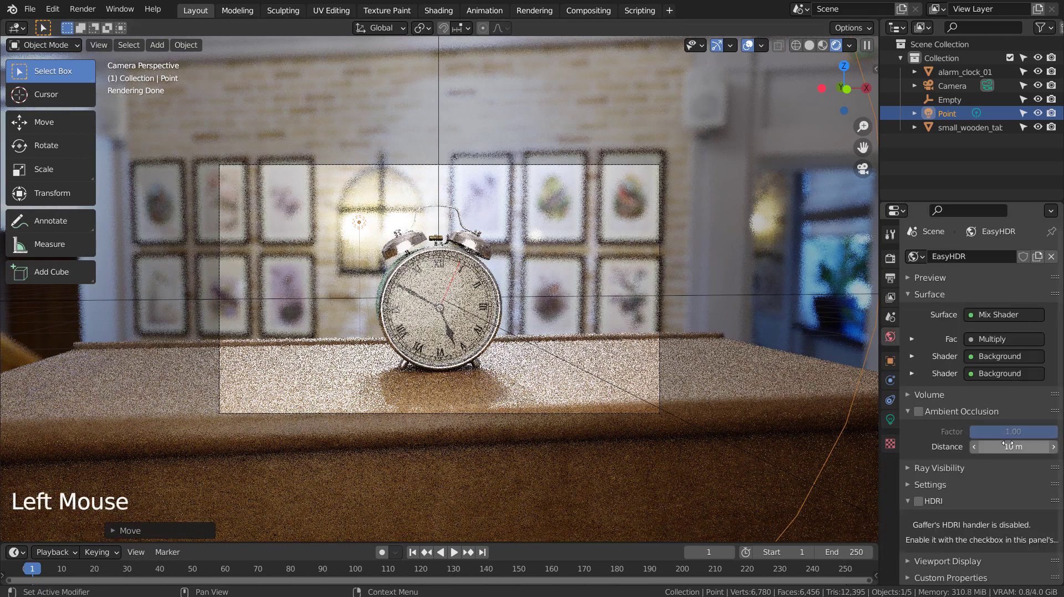
{"action": "scroll", "coordinate": [986, 364], "scroll_direction": "up", "scroll_amount": 5}
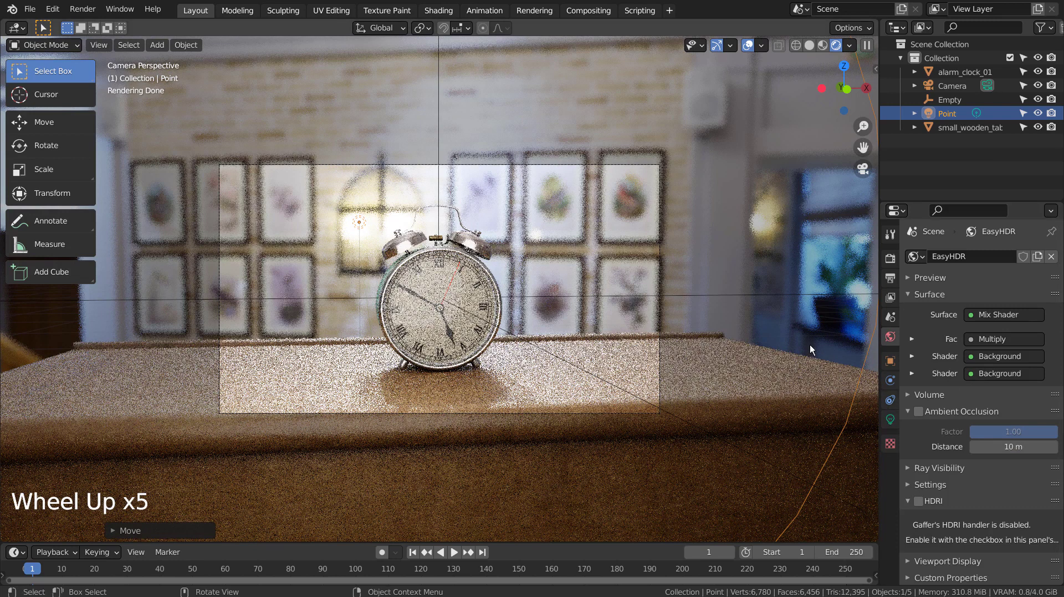
{"action": "key", "text": "n"}
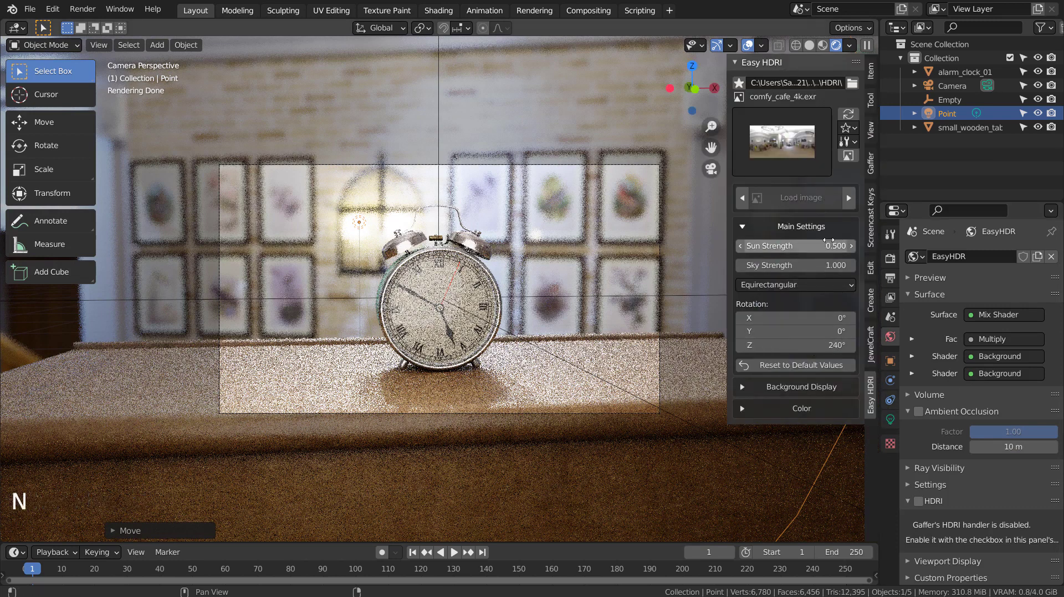
{"action": "left_click", "coordinate": [827, 245]}
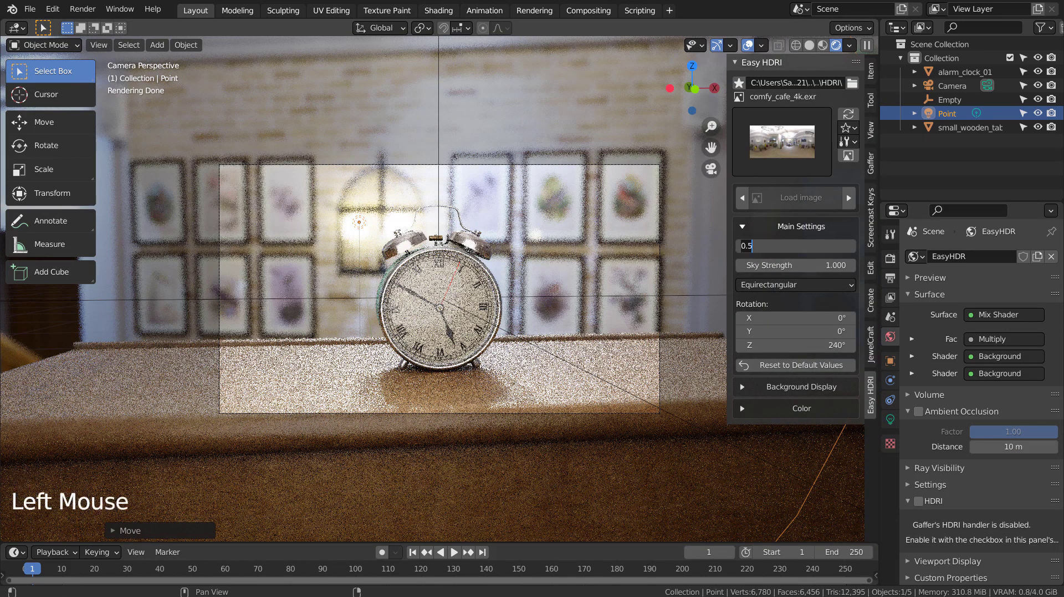
{"action": "type", "text": "0.1"}
{"action": "key", "text": "Return"}
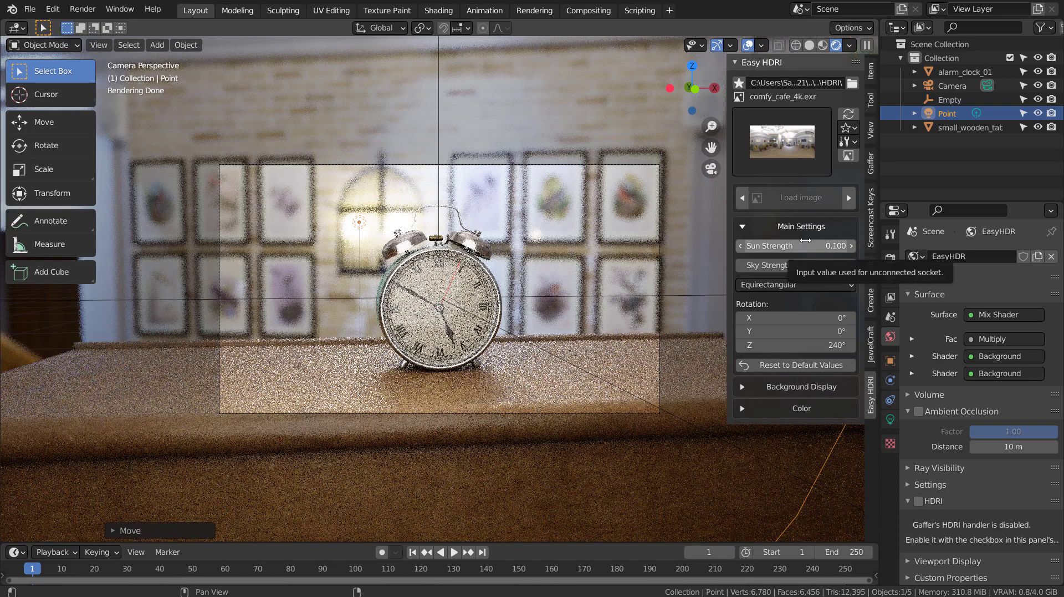
{"action": "left_click", "coordinate": [805, 245]}
{"action": "key", "text": "BackSpace"}
{"action": "key", "text": "Return"}
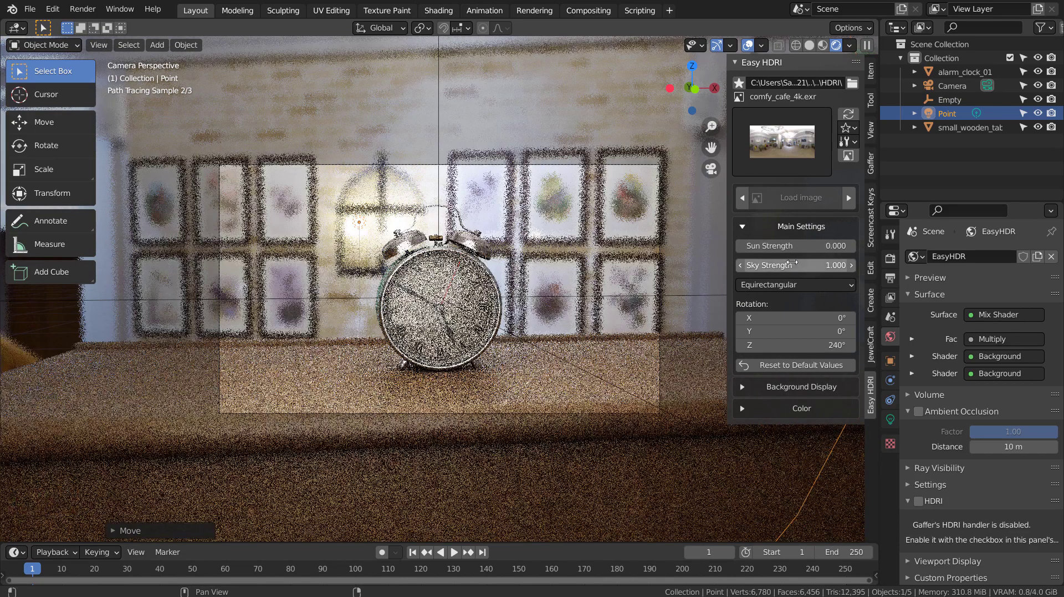
- Set the HDRI sky strength to 0.5 and restore the sun strength to 0.1
{"action": "left_click", "coordinate": [790, 265]}
{"action": "type", "text": "0.1"}
{"action": "key", "text": "Return"}
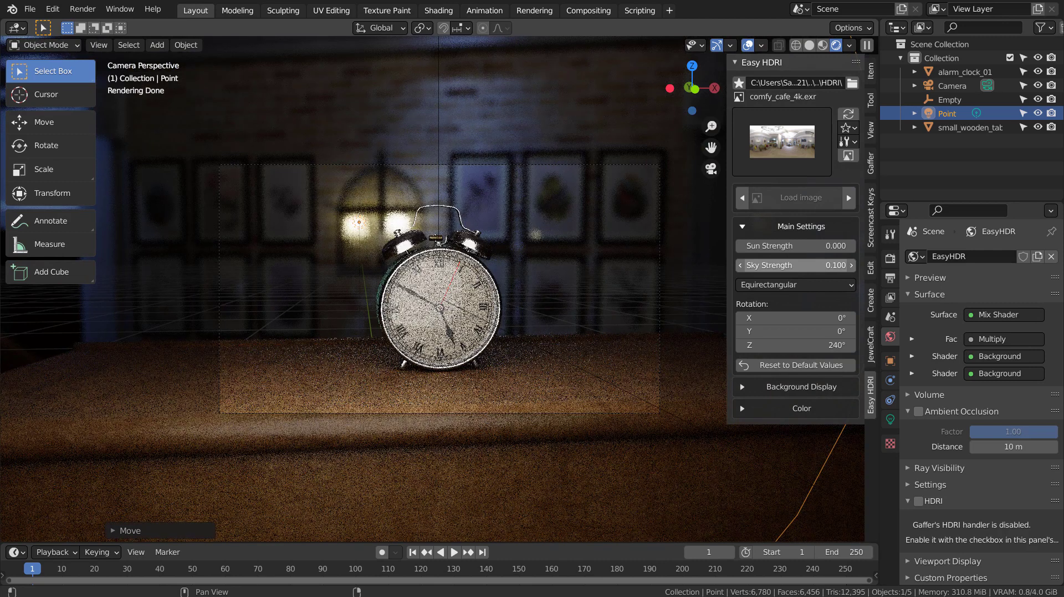
{"action": "left_click", "coordinate": [791, 265]}
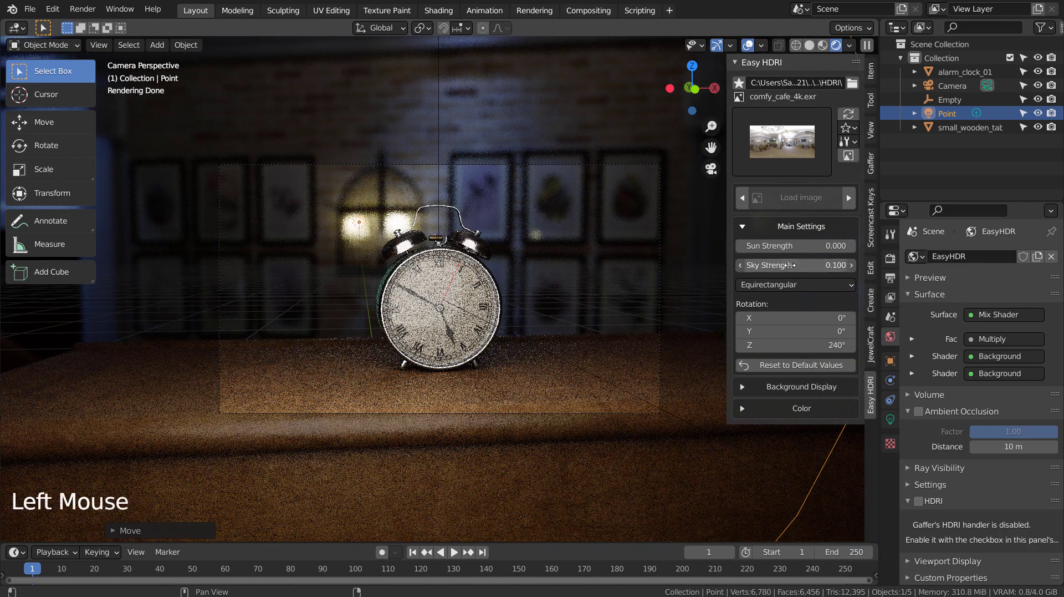
{"action": "key", "text": "BackSpace"}
{"action": "type", "text": "5"}
{"action": "key", "text": "Return"}
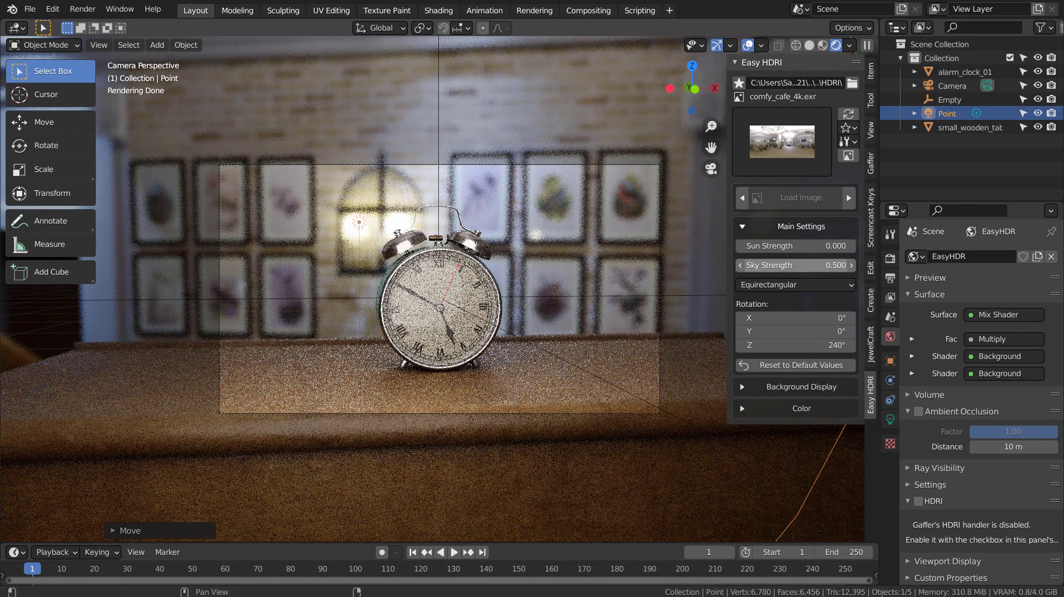
{"action": "left_click", "coordinate": [790, 246]}
{"action": "key", "text": "BackSpace"}
{"action": "type", "text": "1"}
{"action": "key", "text": "Return"}
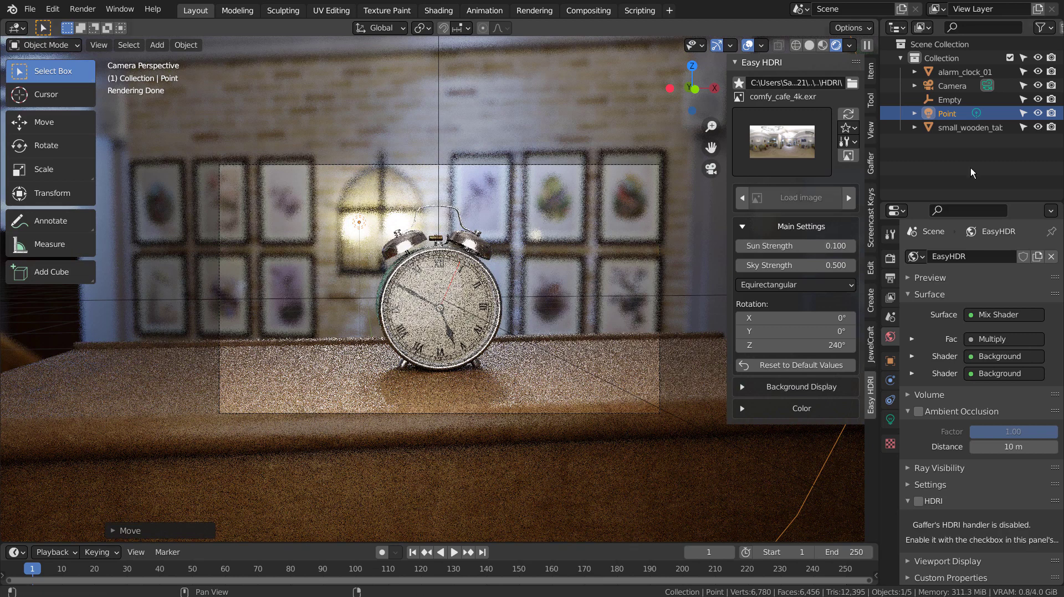
- In the point light's settings, try 55 W power, then set it to 15 W
{"action": "left_click", "coordinate": [891, 419]}
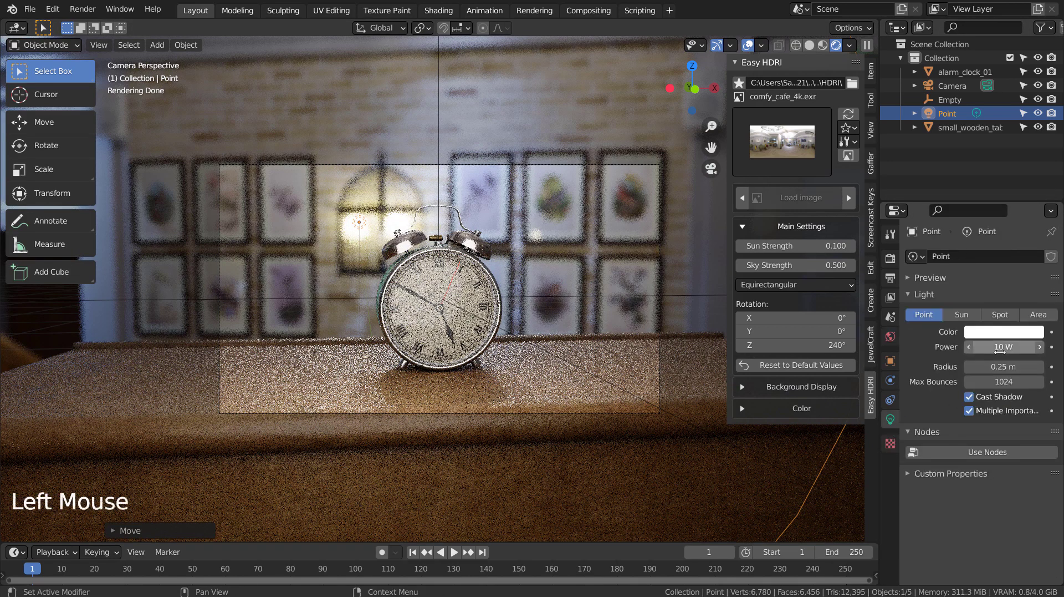
{"action": "double_click", "coordinate": [1001, 347]}
{"action": "type", "text": "55"}
{"action": "key", "text": "Return"}
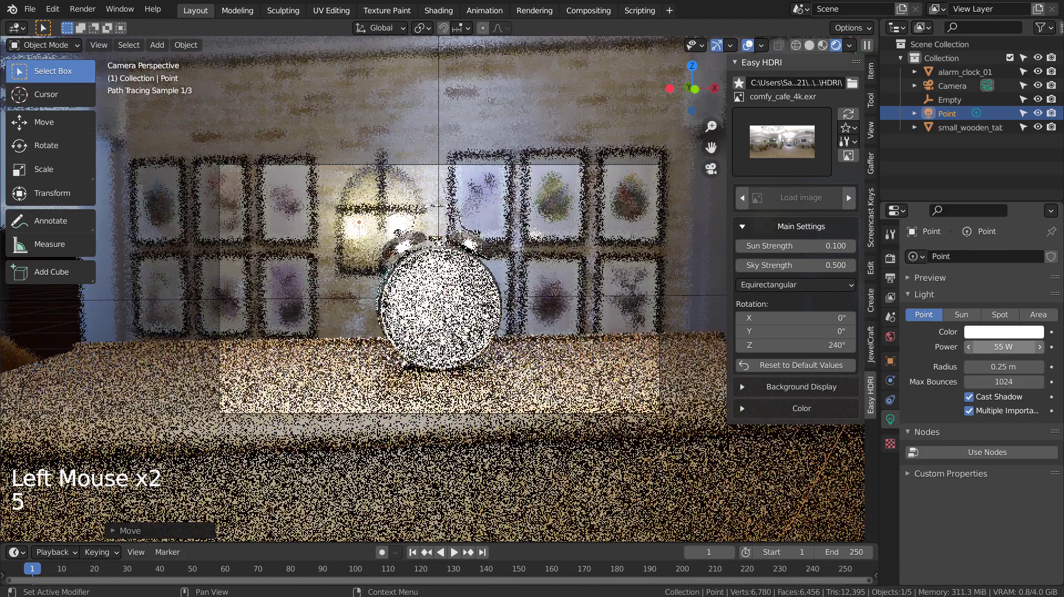
{"action": "left_click", "coordinate": [1004, 347]}
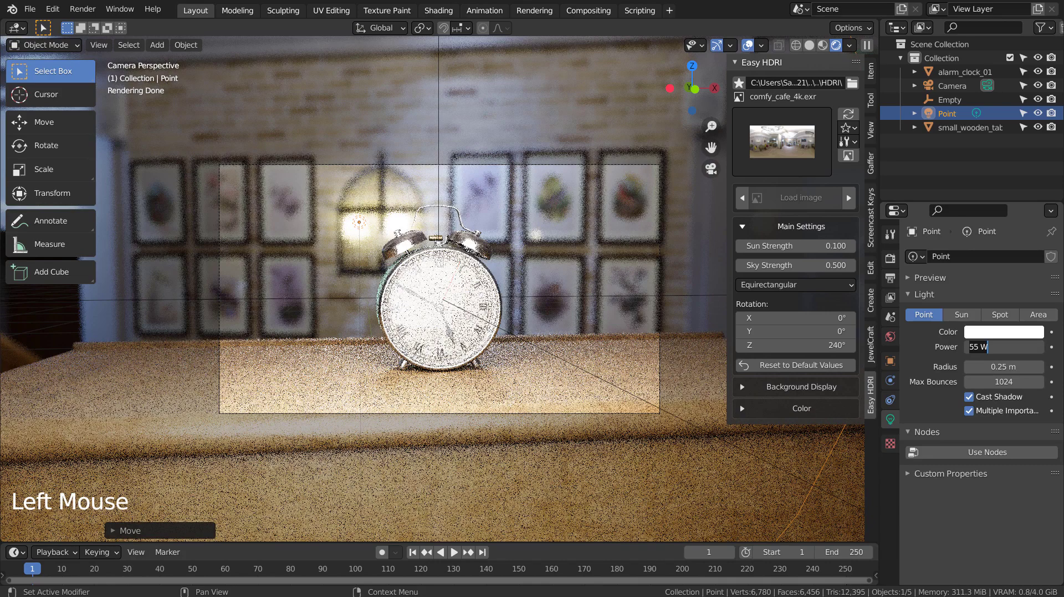
{"action": "key", "text": "ctrl+a"}
{"action": "type", "text": "15"}
{"action": "key", "text": "Return"}
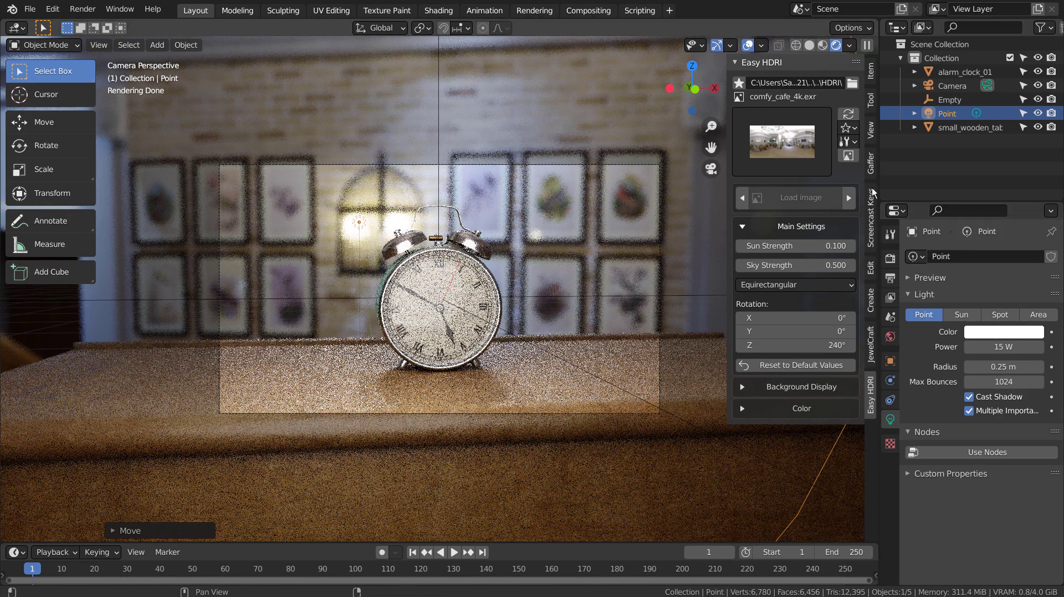
- Lower viewport samples from 3 to 1, switch to Solid shading, deselect the light, and render with F12
{"action": "left_click", "coordinate": [890, 258]}
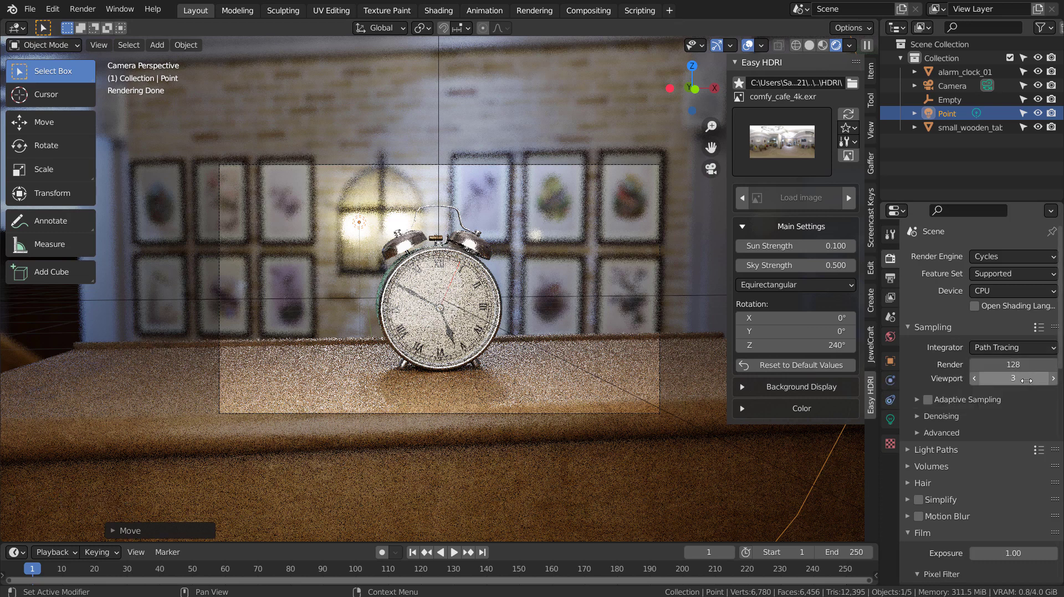
{"action": "left_click_drag", "start_coordinate": [1028, 379], "coordinate": [1015, 379]}
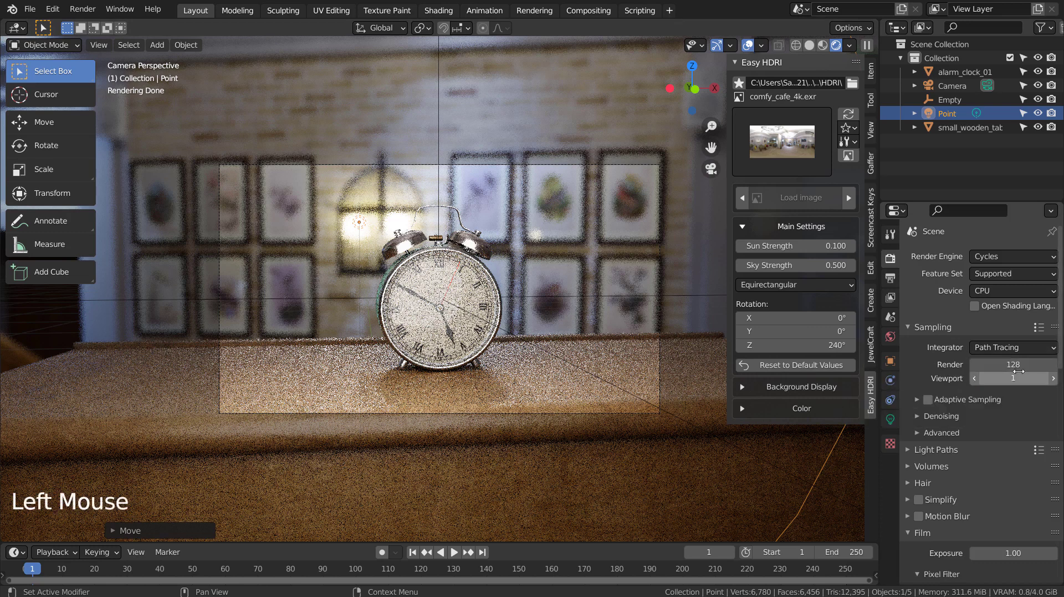
{"action": "left_click", "coordinate": [809, 45]}
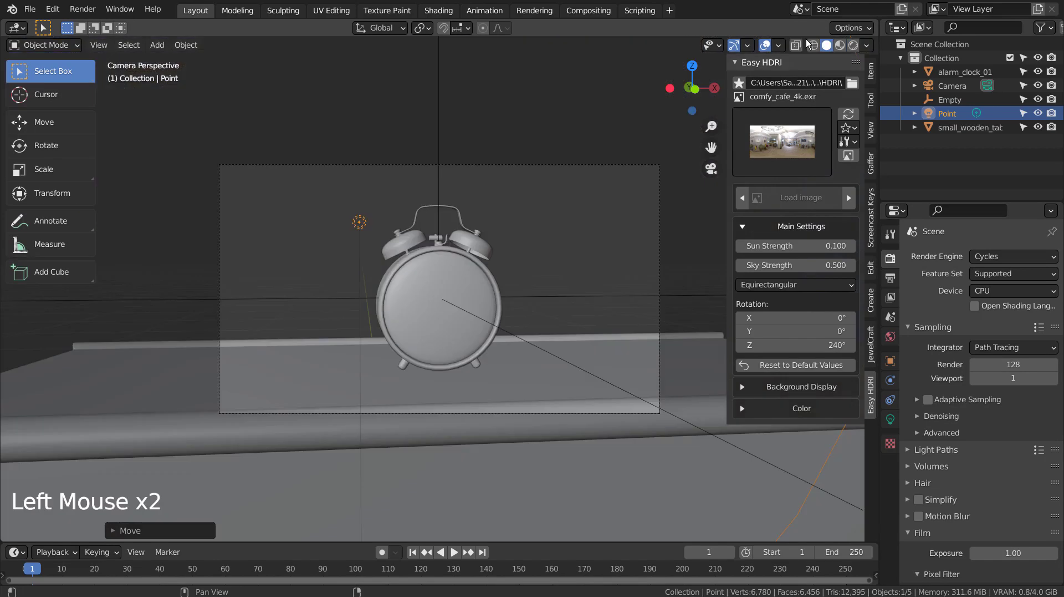
{"action": "left_click", "coordinate": [508, 105]}
{"action": "key", "text": "F12"}
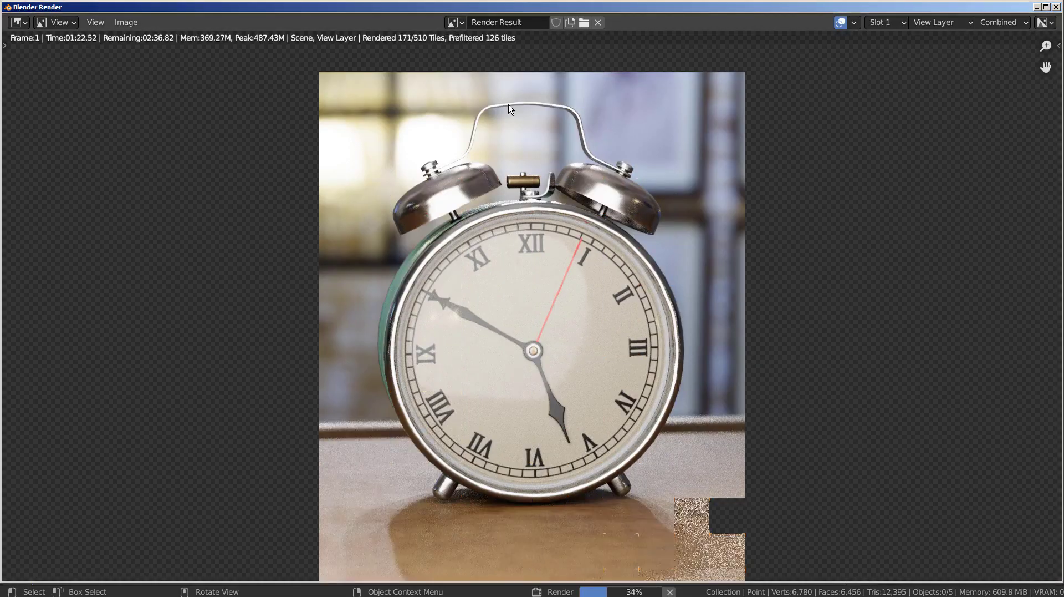